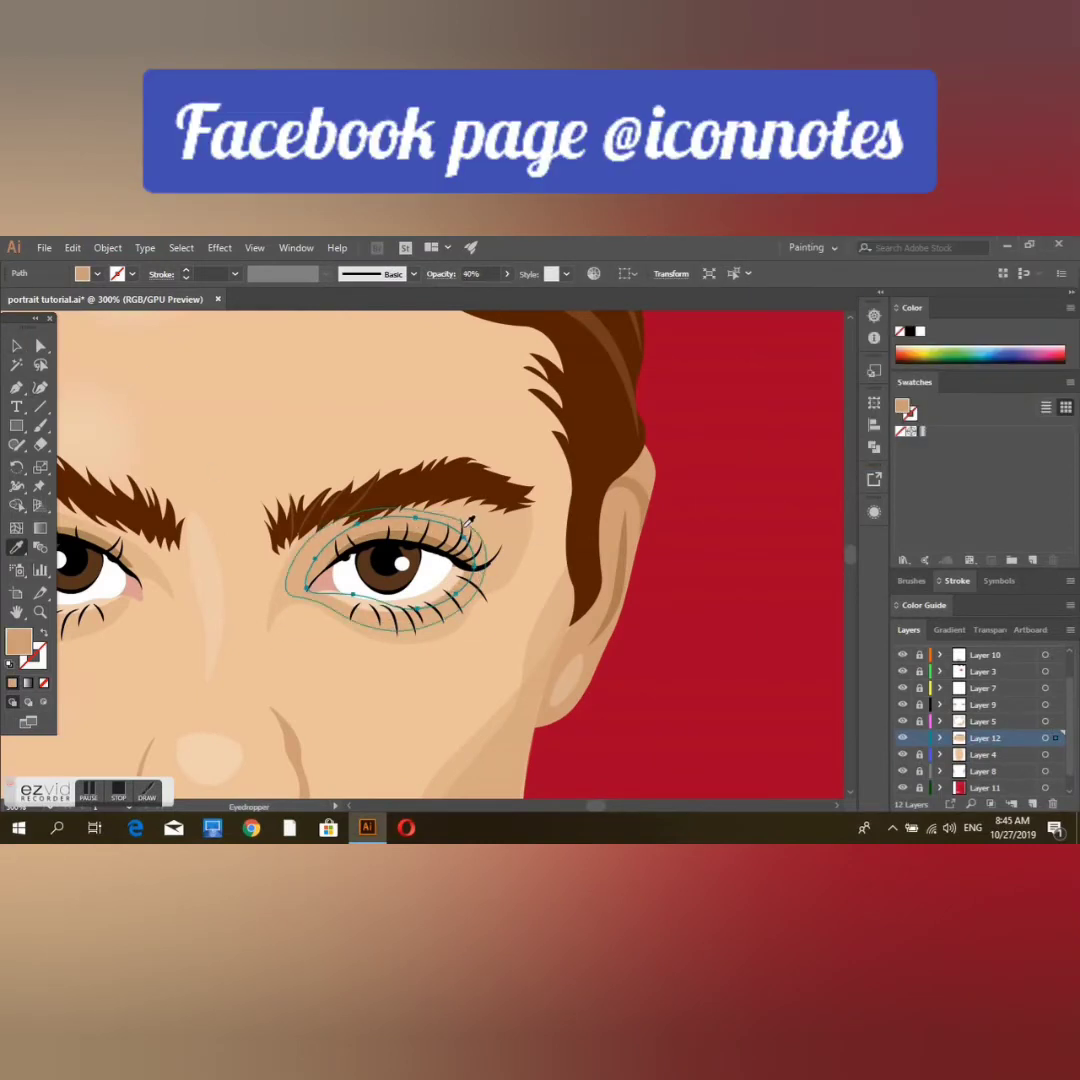
# Step: Sample the skin colour for the right-eye shadow shape and drop its opacity to 40%
pyautogui.press('i')
pyautogui.click(507, 273)
pyautogui.moveTo(505, 293); pyautogui.dragTo(482, 299)
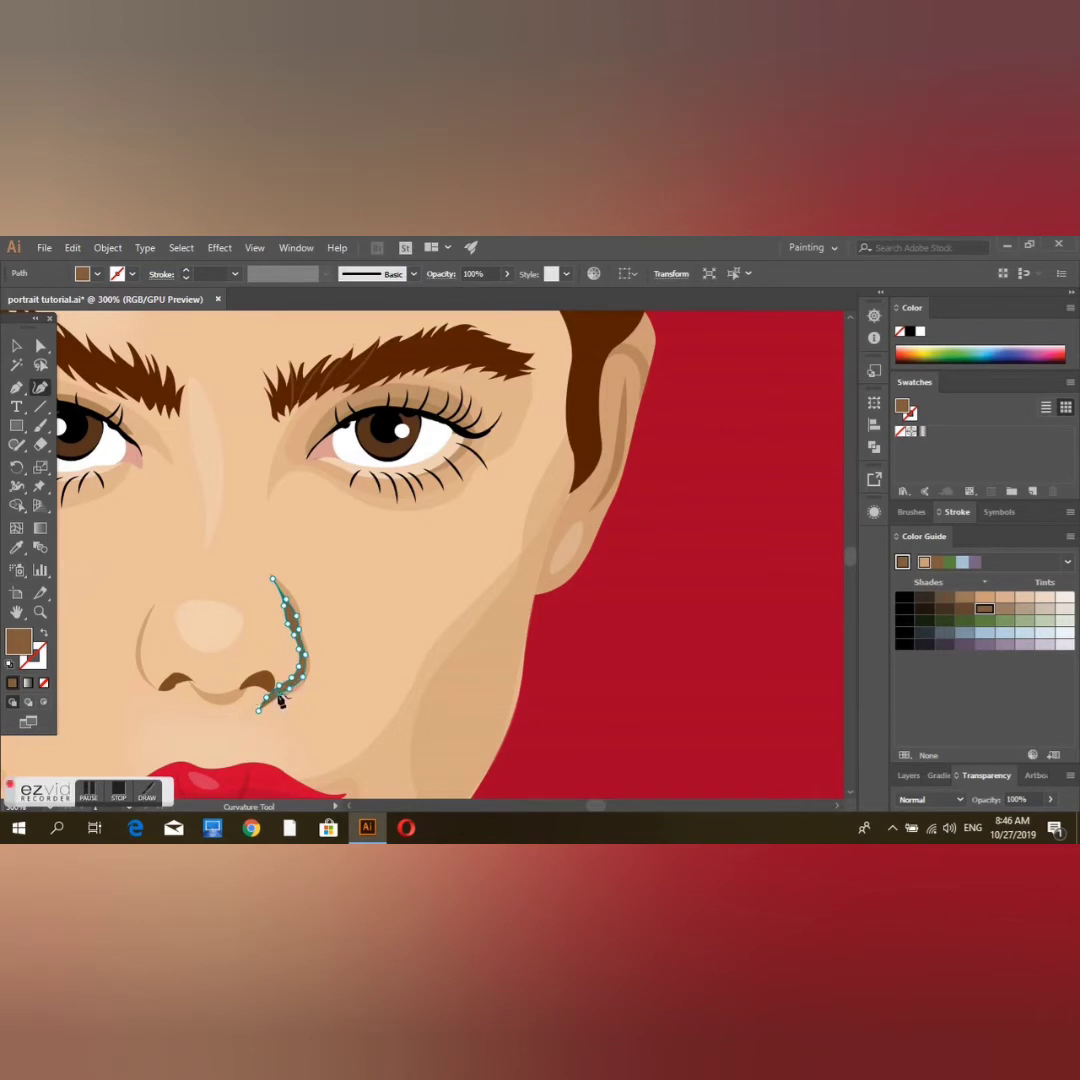
# Step: Draw a curve along the nostril bottom and apply the Touch Calligraphic brush
pyautogui.click(192, 686)
pyautogui.click(211, 692)
pyautogui.click(225, 691)
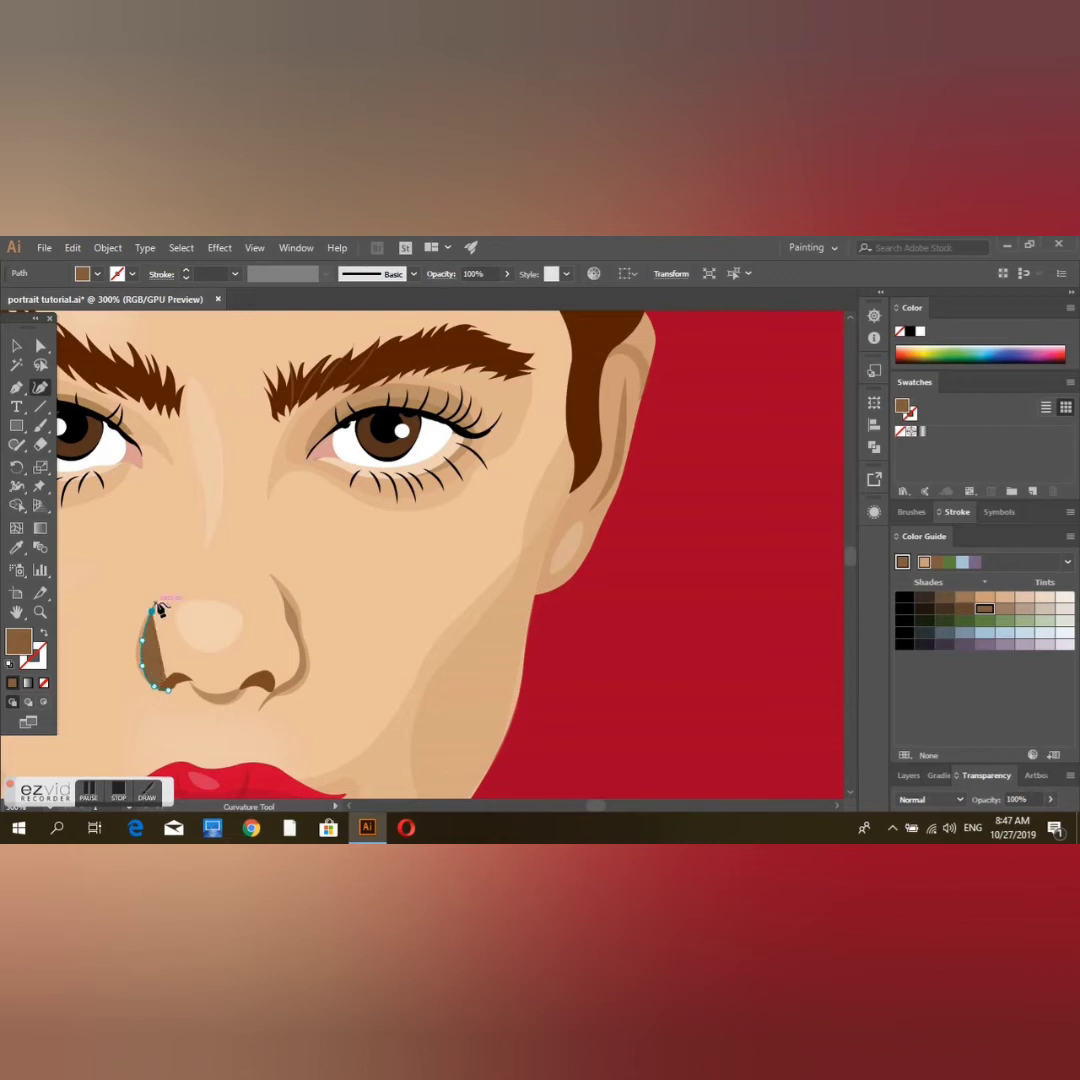
pyautogui.click(413, 273)
pyautogui.click(260, 320)
# Step: Sample a dark brown colour for the nostril strokes and adjust their opacity
pyautogui.press('i')
pyautogui.click(275, 683)
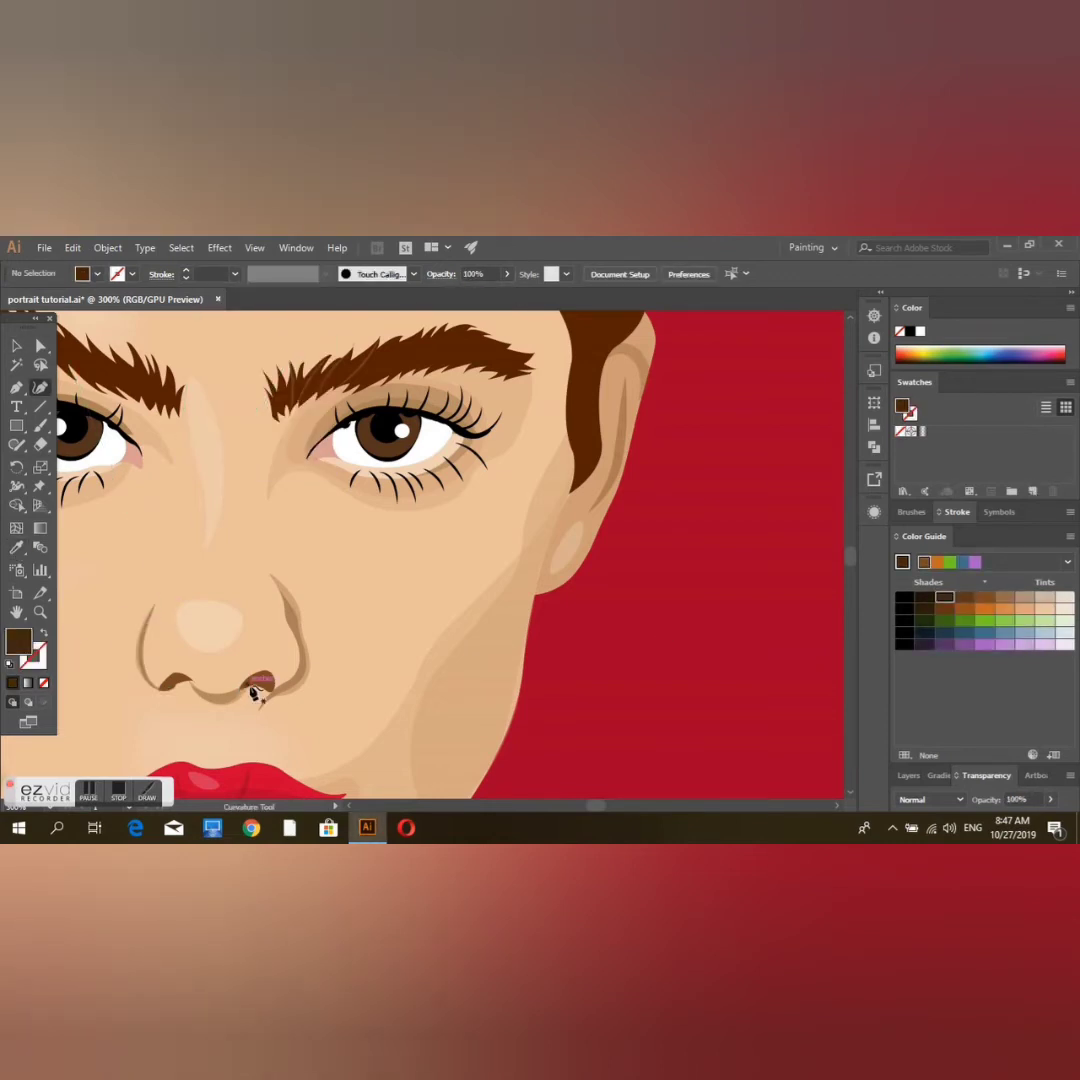
pyautogui.click(277, 684)
pyautogui.press('F7')
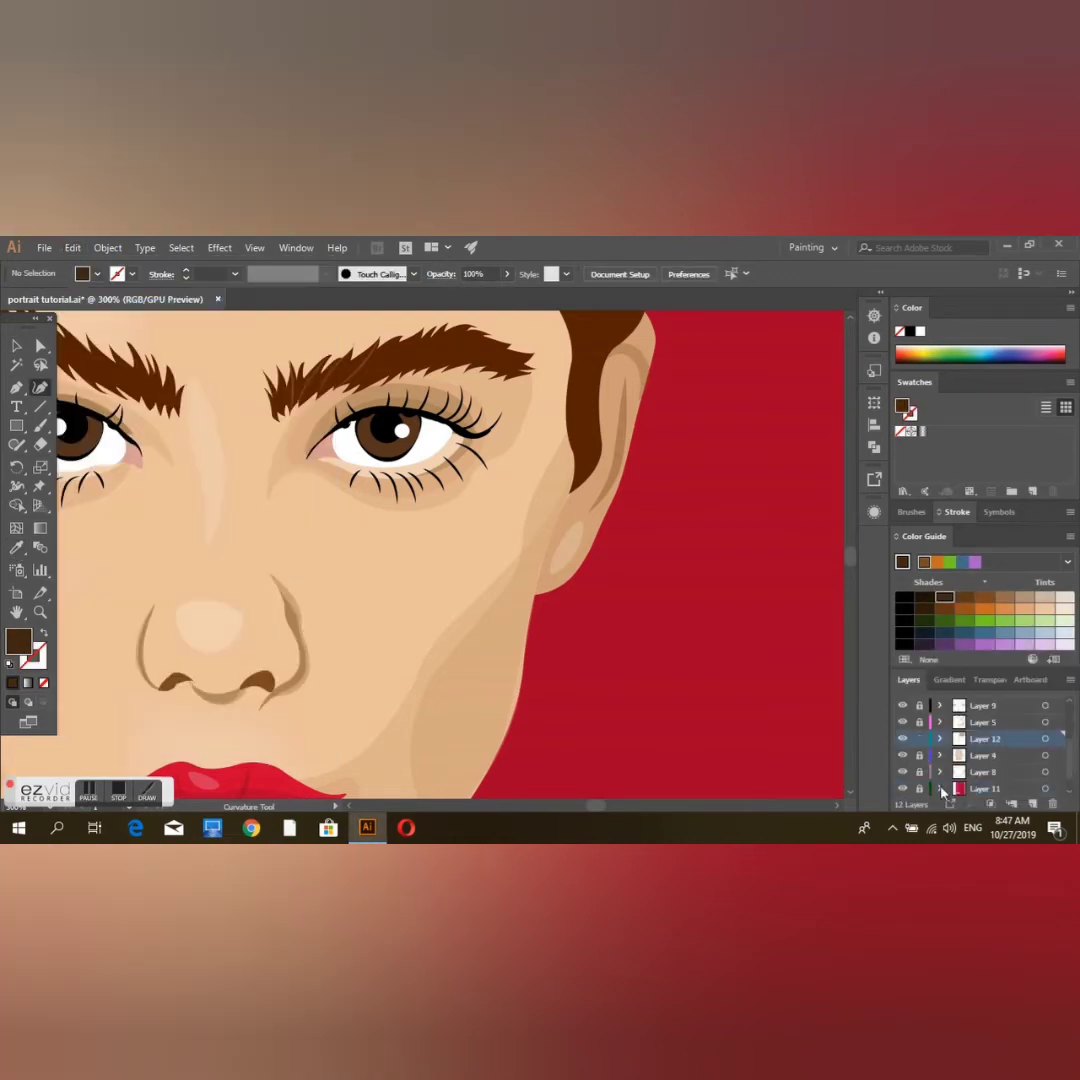
pyautogui.click(507, 273)
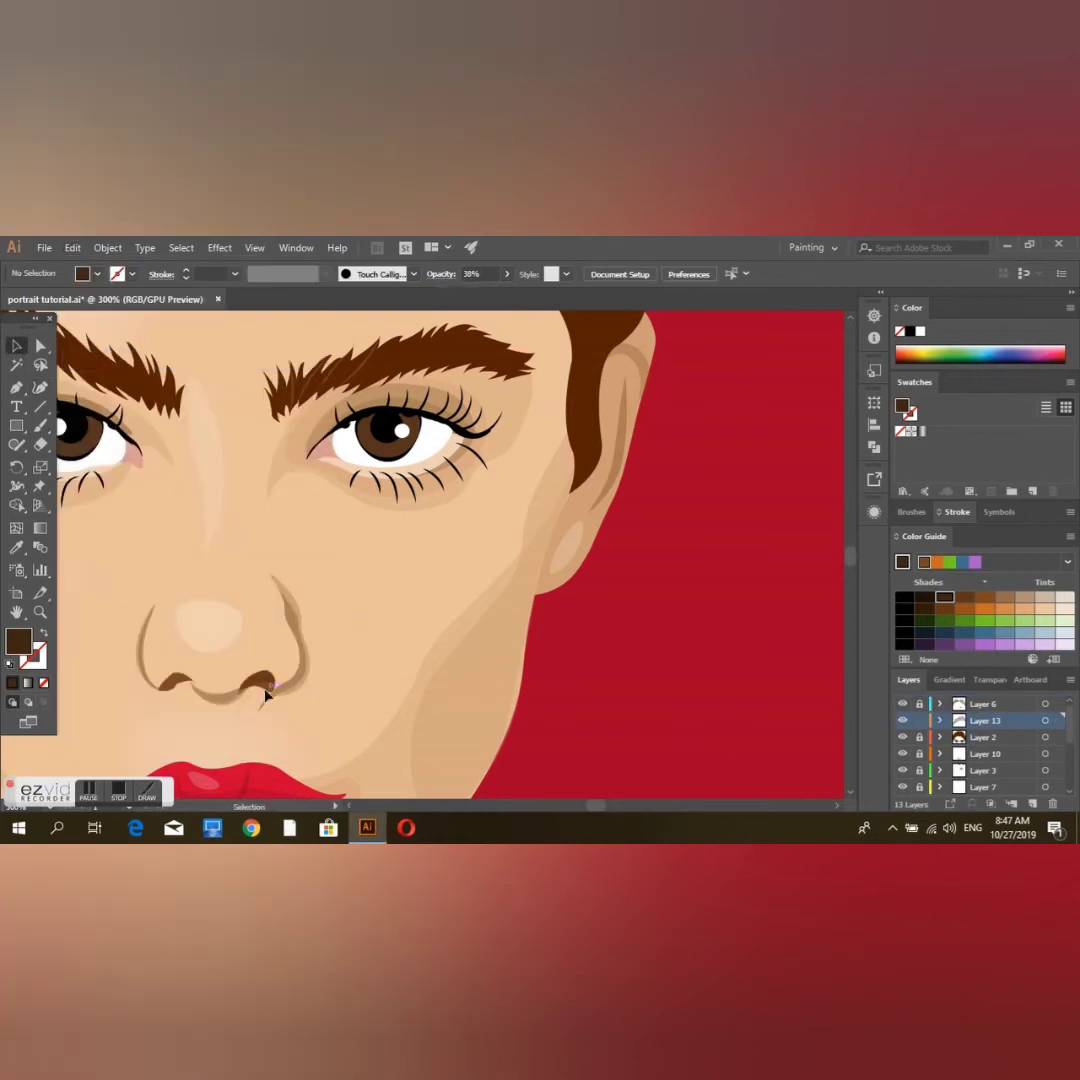
pyautogui.click(208, 680)
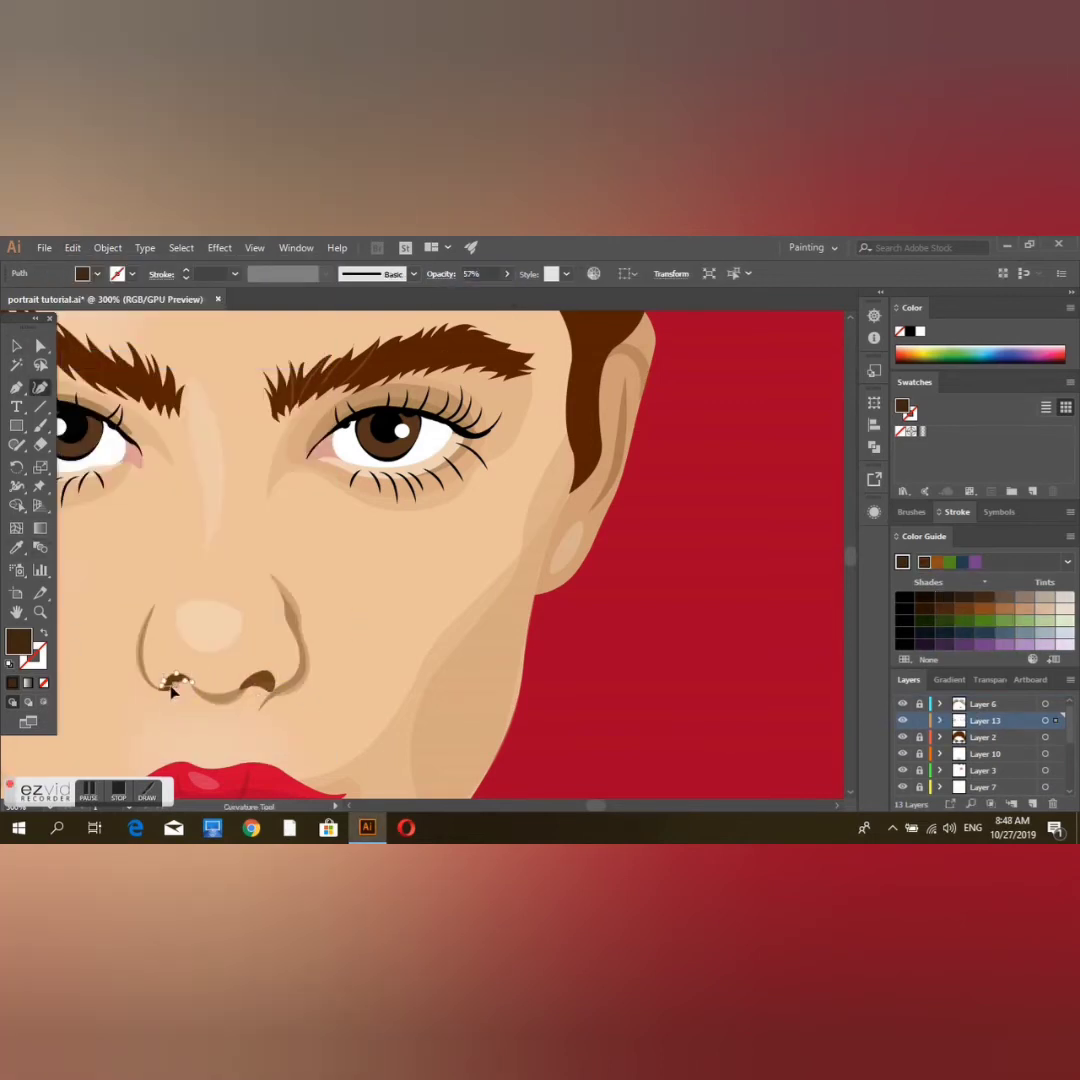
pyautogui.hotkey('shift', '`')
pyautogui.hotkey('ctrl', 'shift', 'a')
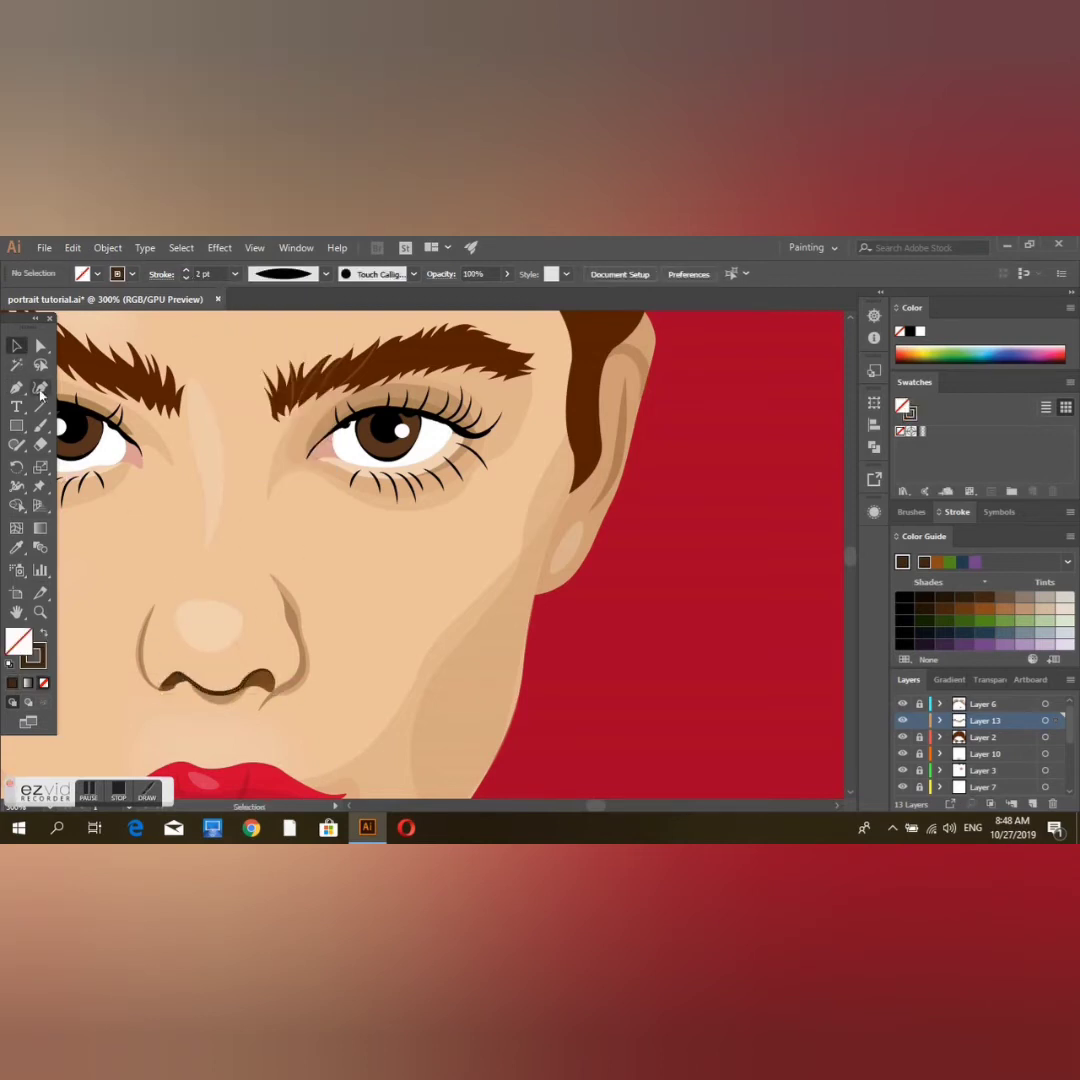
pyautogui.scroll(-1, 380, 660)
# Step: Draw a brown-filled shading shape from beside the ear down the jawline
pyautogui.click(569, 434)
pyautogui.click(559, 460)
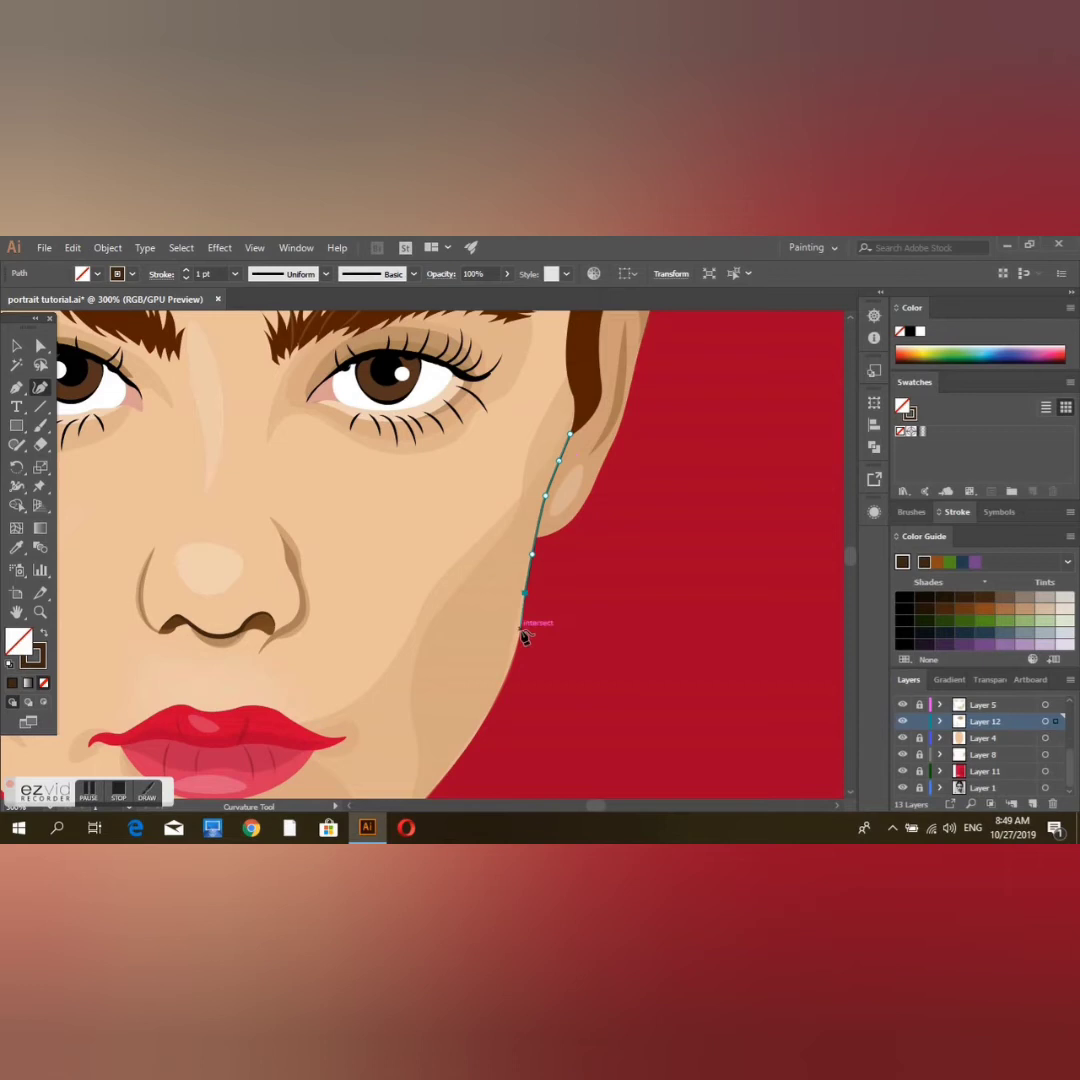
pyautogui.click(520, 630)
pyautogui.click(508, 668)
pyautogui.scroll(-1, 457, 692)
pyautogui.click(521, 461)
pyautogui.hotkey('shift', 'x')
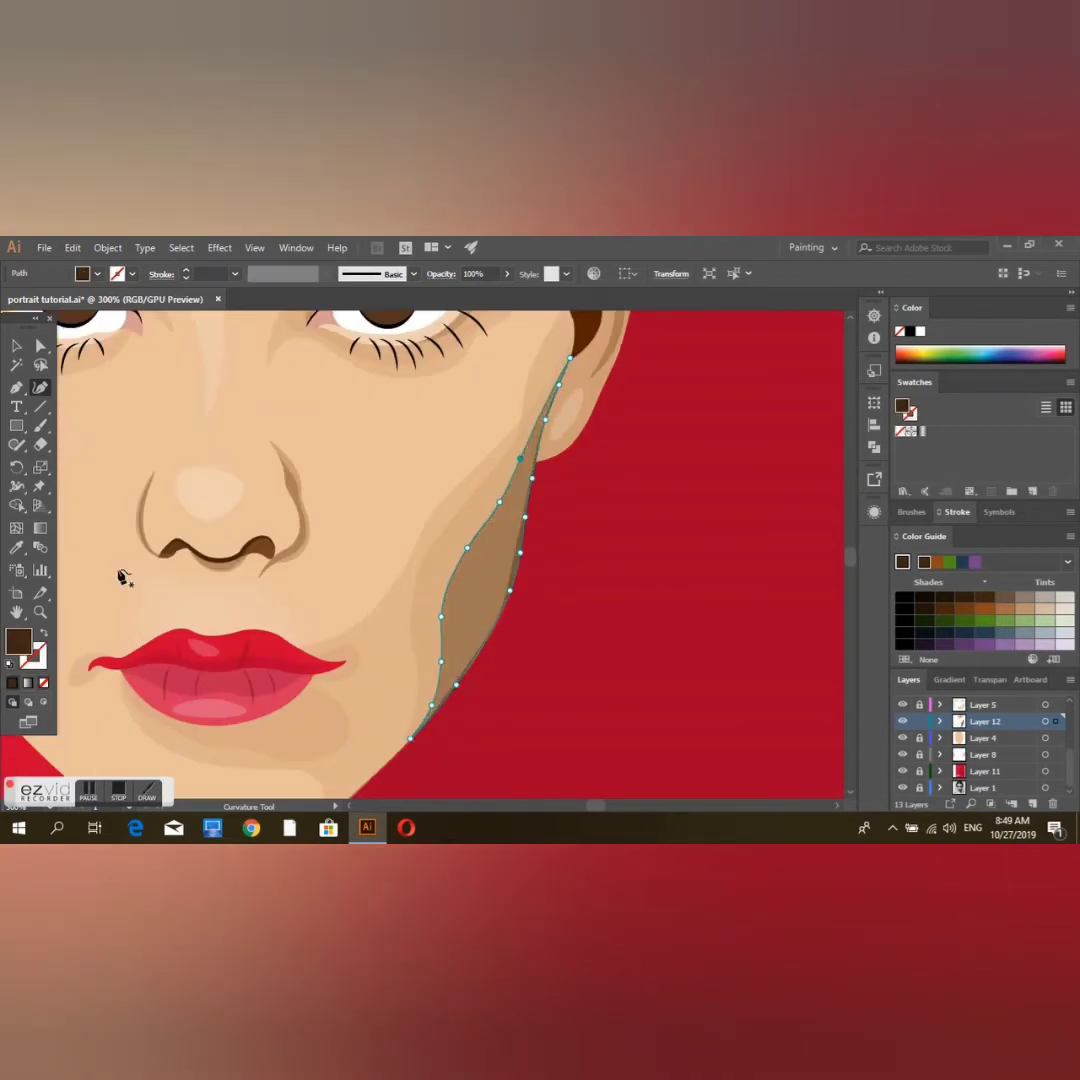
pyautogui.keyDown('ctrl'); pyautogui.click(123, 400); pyautogui.keyUp('ctrl')
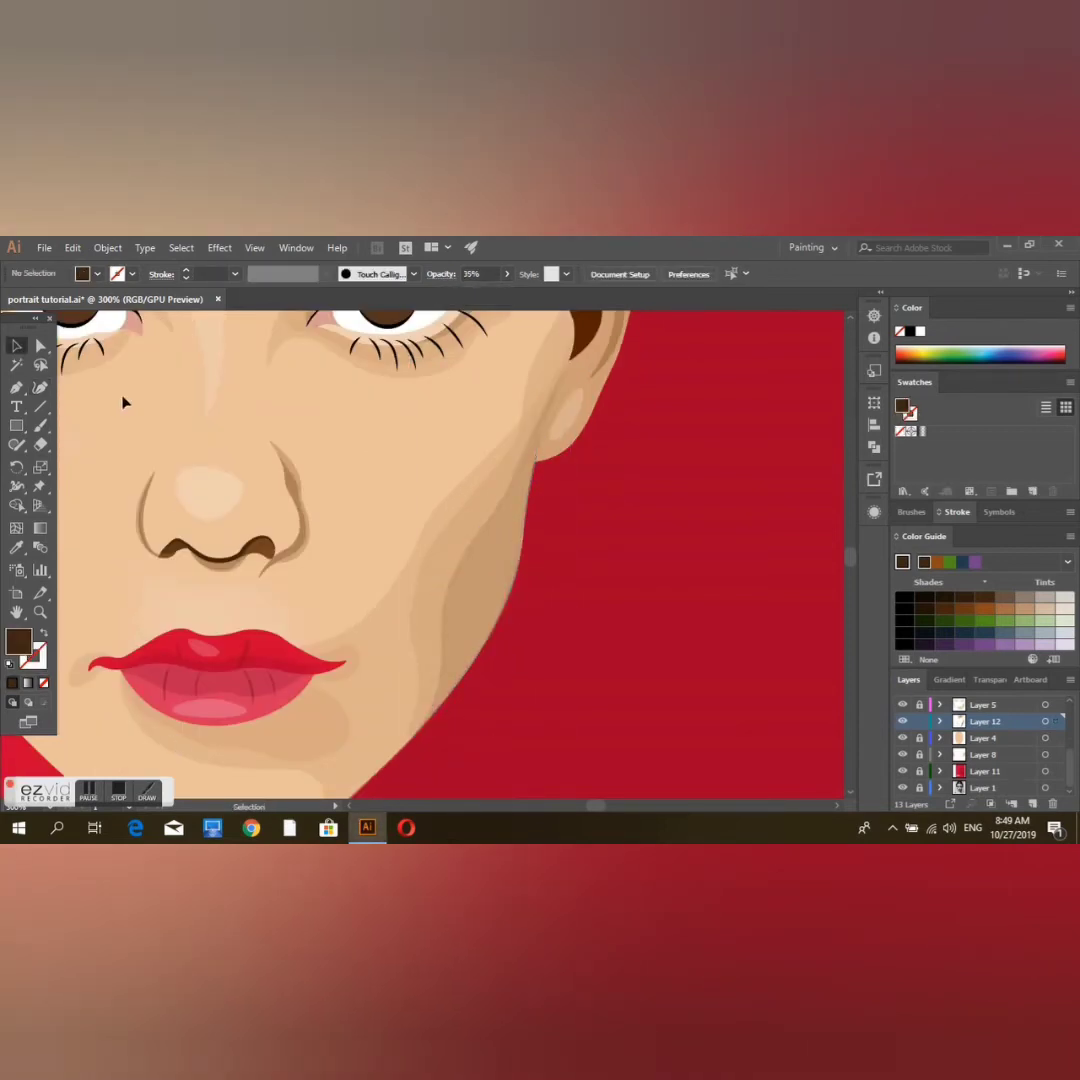
pyautogui.scroll(2, 598, 530)
pyautogui.scroll(-2, 193, 680)
# Step: Add a shadow under the lower lip at 26% opacity
pyautogui.click(253, 711)
pyautogui.moveTo(485, 294); pyautogui.dragTo(470, 294)
pyautogui.keyDown('ctrl'); pyautogui.click(22, 385); pyautogui.keyUp('ctrl')
pyautogui.click(123, 631)
pyautogui.press('Escape')
# Step: Draw a shading loop around the nose filled with sampled skin tone
pyautogui.click(270, 404)
pyautogui.click(311, 443)
pyautogui.click(323, 512)
pyautogui.click(241, 556)
pyautogui.hotkey('shift', 'x')
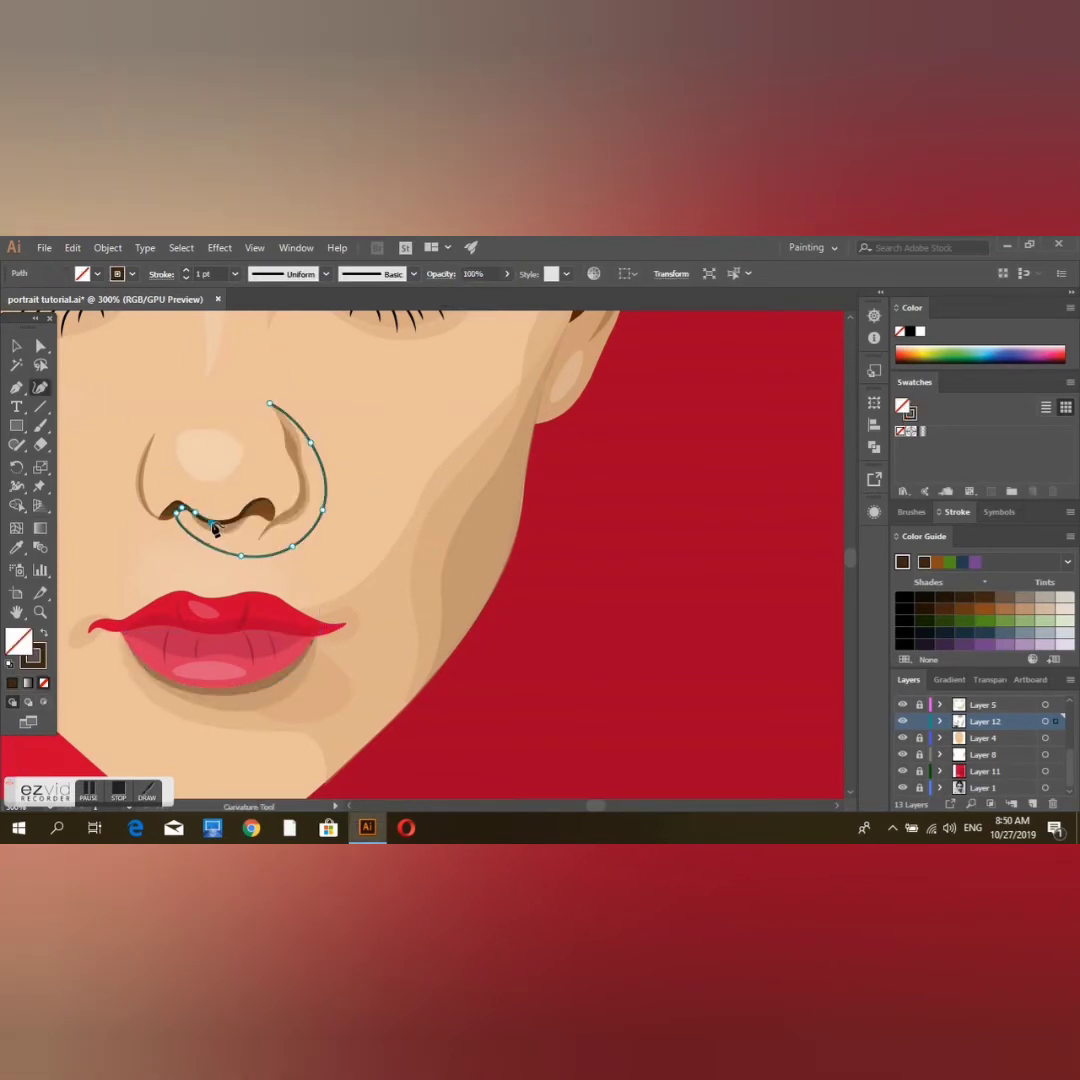
pyautogui.click(270, 404)
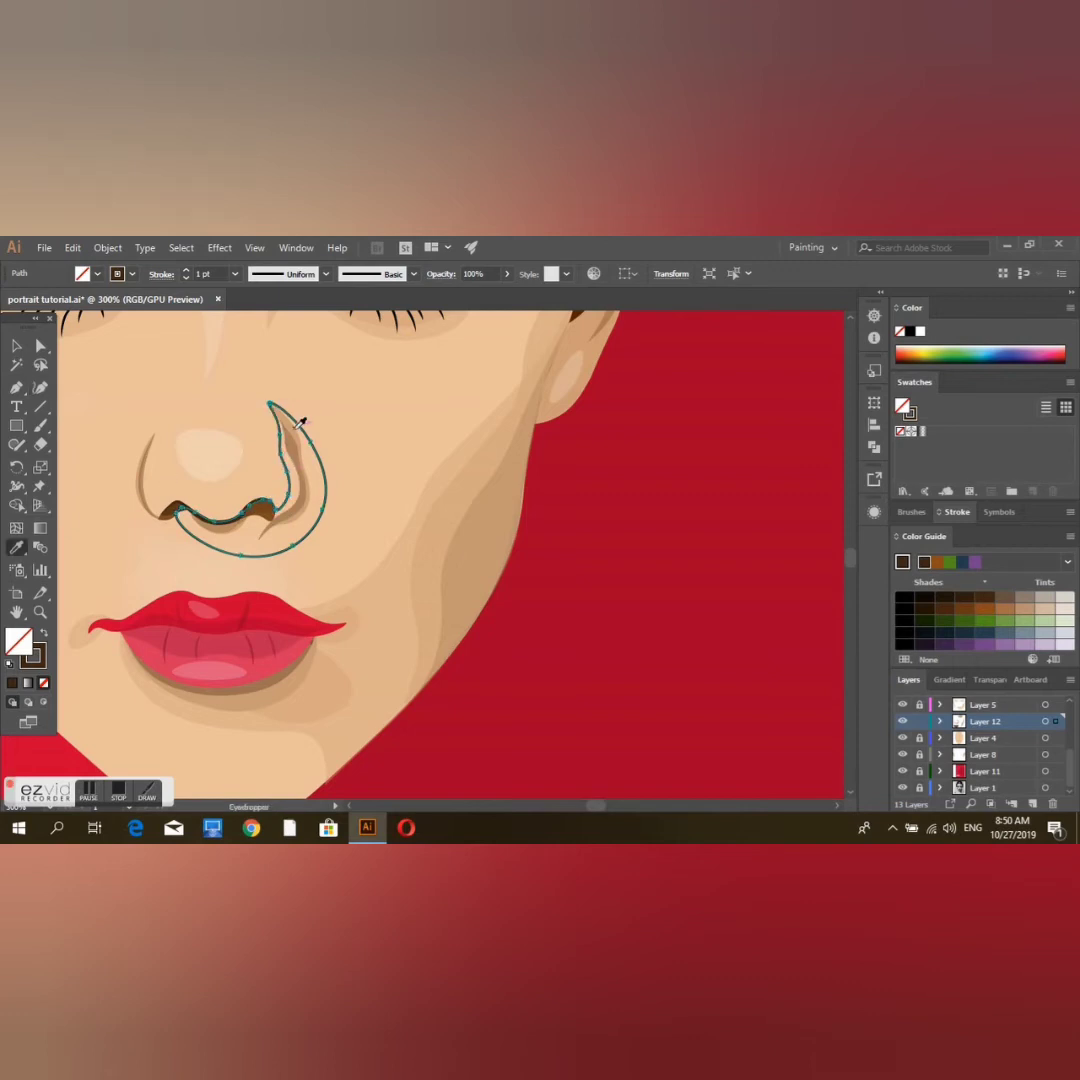
pyautogui.rightClick(320, 470)
pyautogui.click(398, 713)
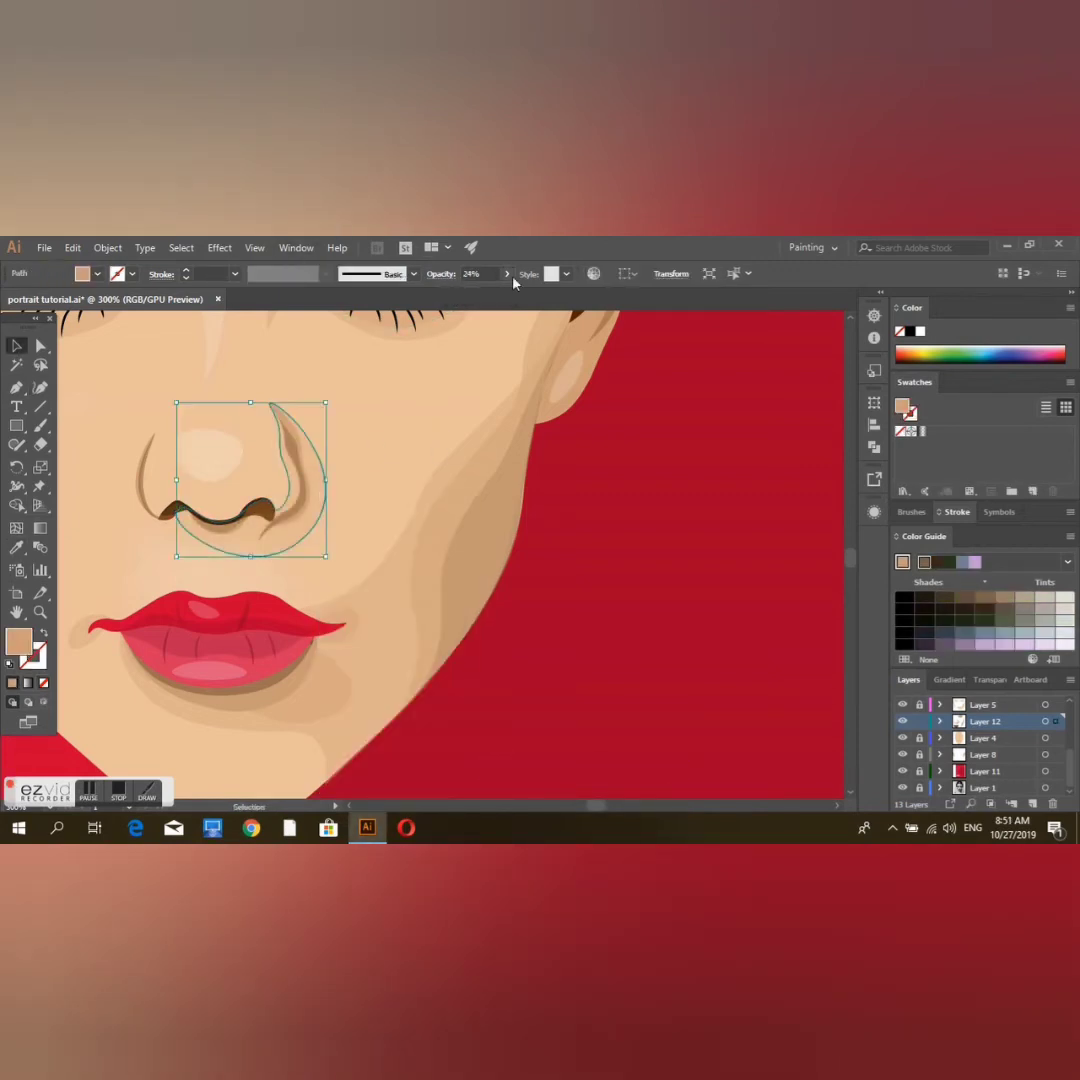
pyautogui.click(921, 722)
pyautogui.hotkey('shift', '~')
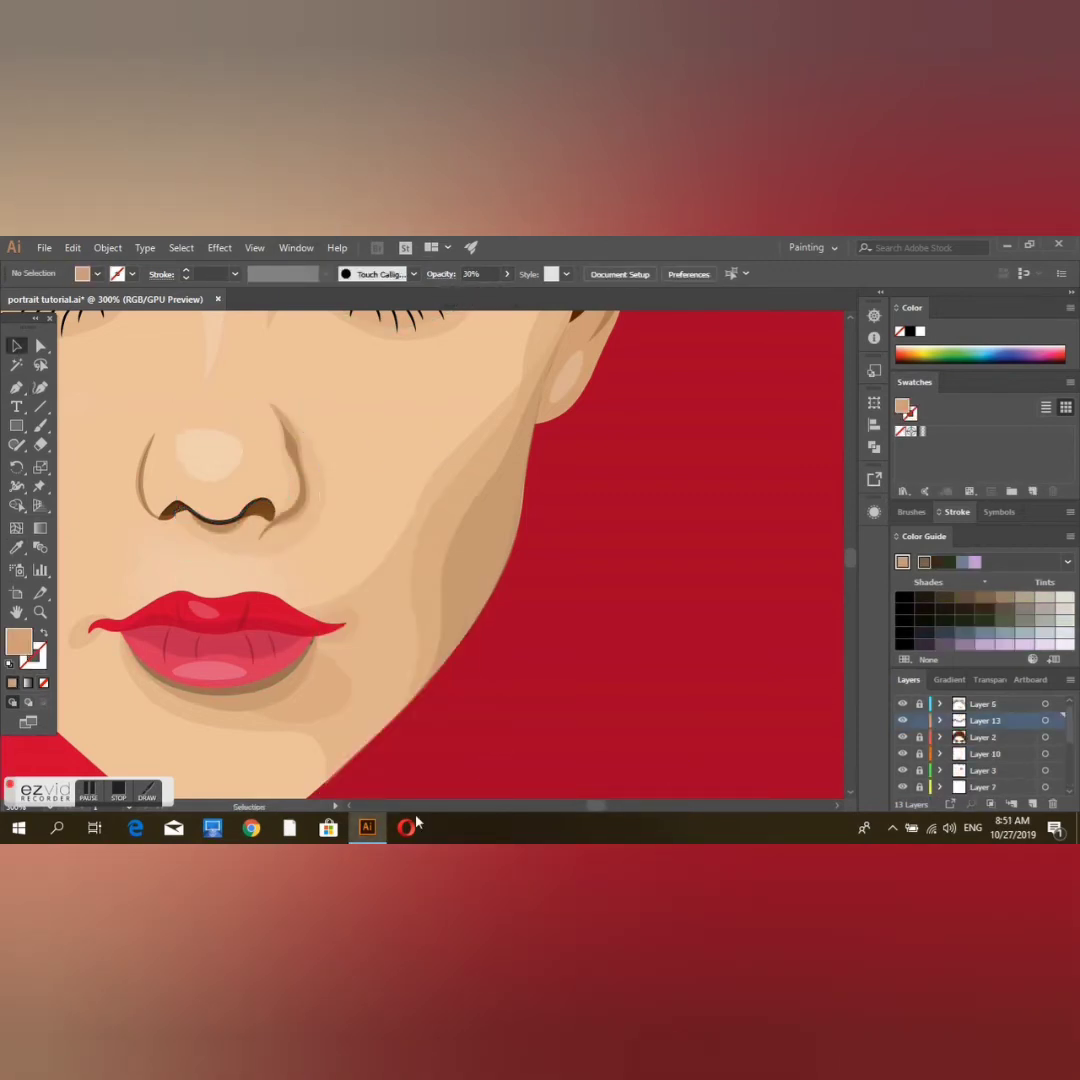
# Step: Draw a dark red stroke line between the lips from corner to corner
pyautogui.click(93, 627)
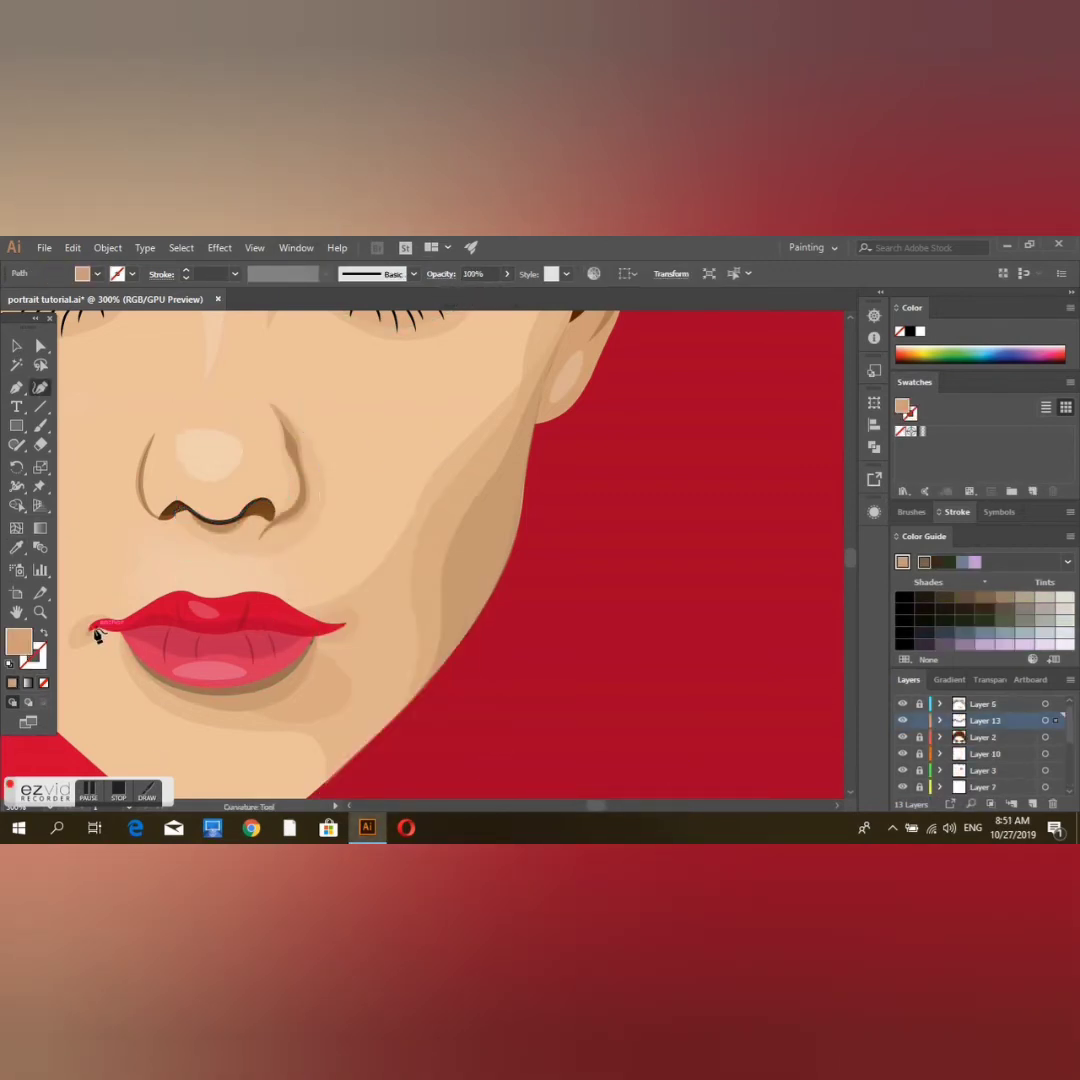
pyautogui.click(347, 628)
pyautogui.press('i')
pyautogui.click(200, 605)
pyautogui.hotkey('shift', 'x')
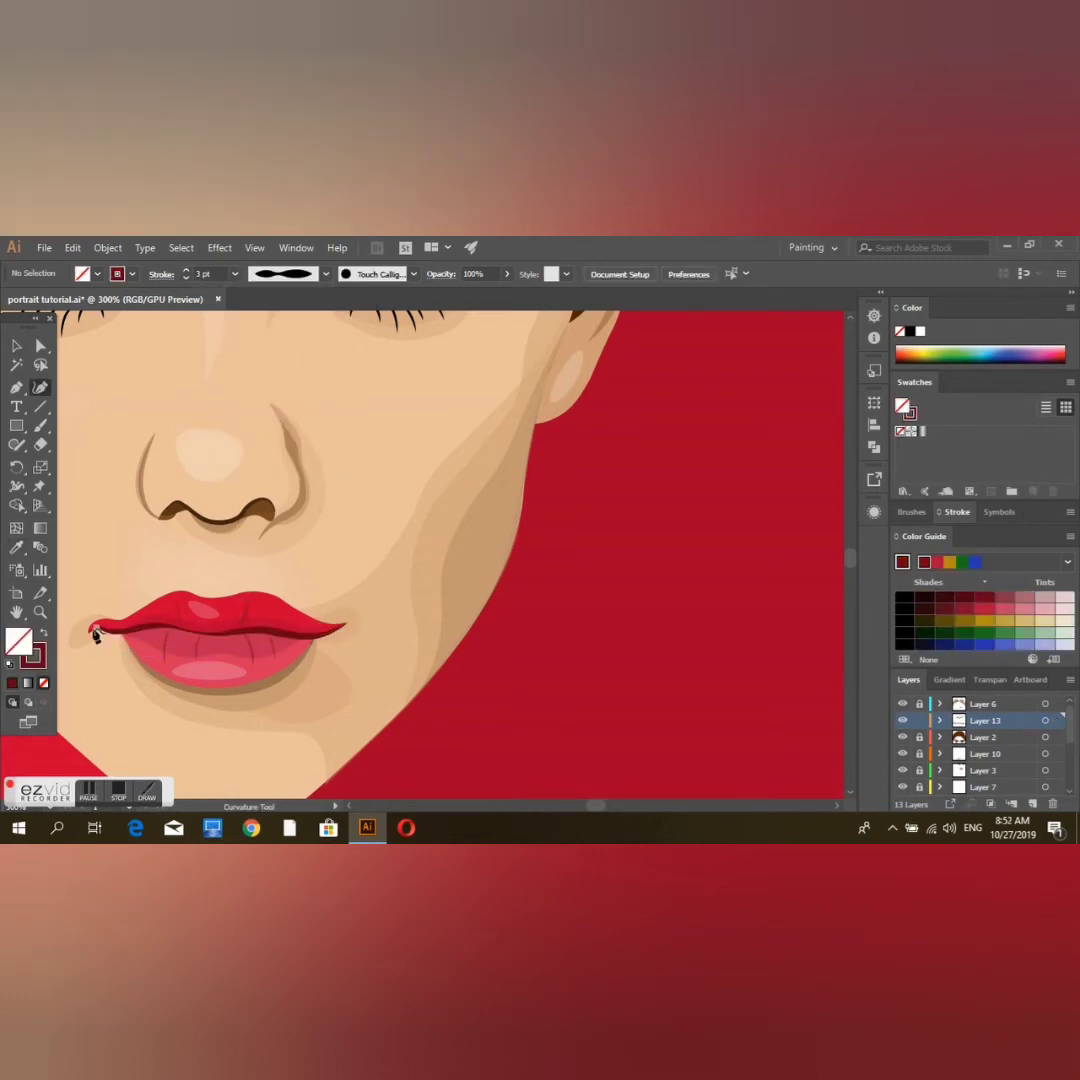
# Step: Add an upper-lip shading shape sent backward and begin a pink lower-lip shape
pyautogui.click(93, 628)
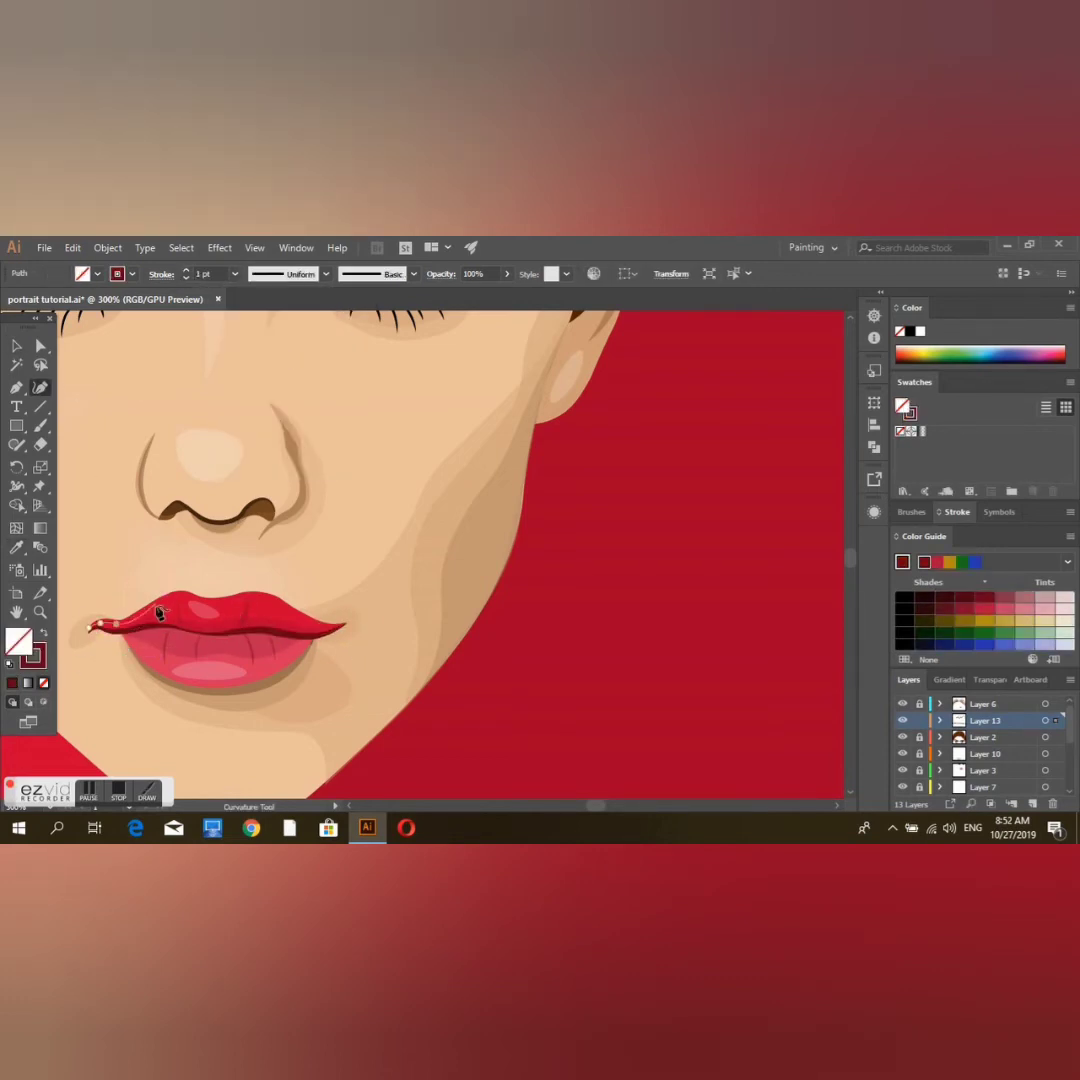
pyautogui.click(297, 635)
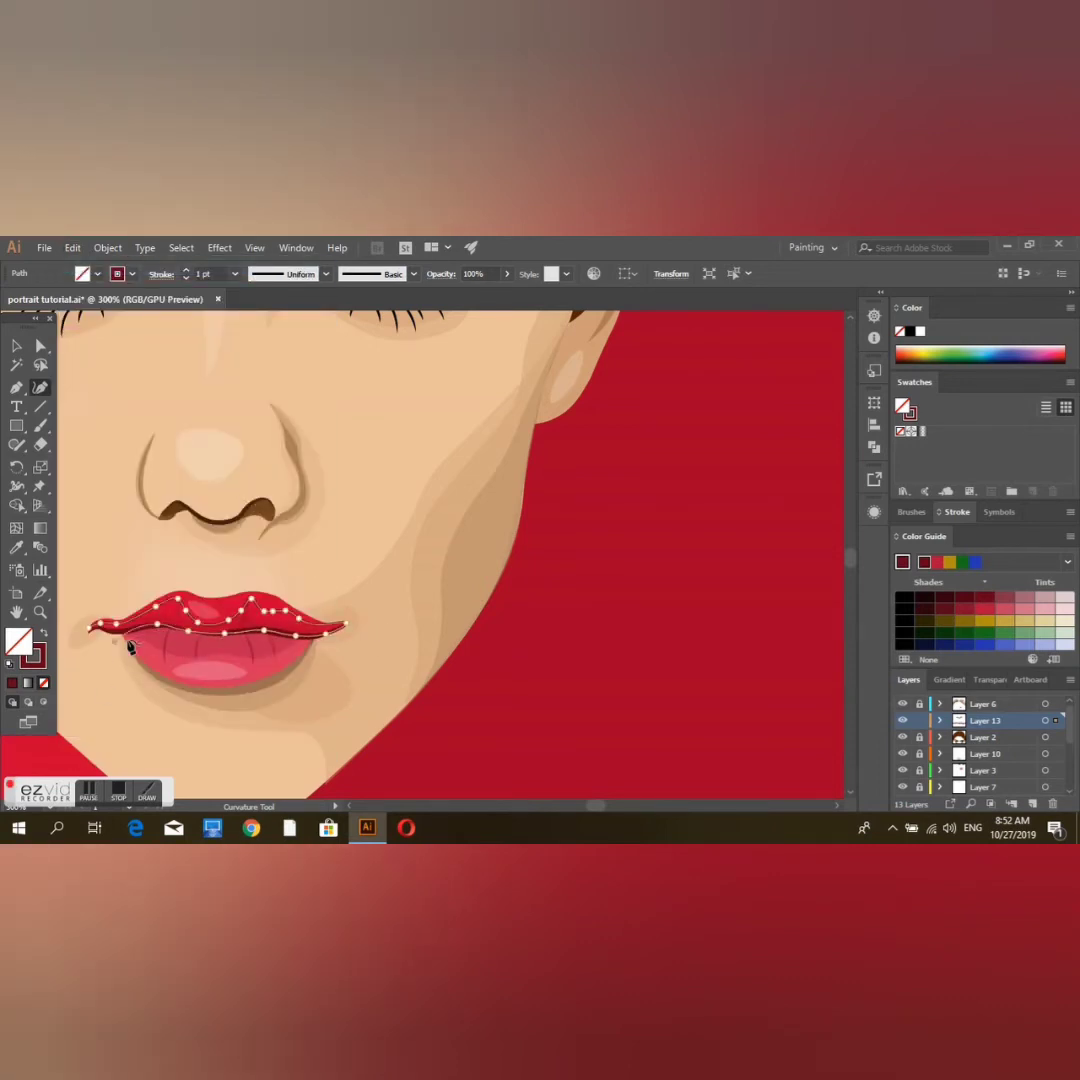
pyautogui.rightClick(243, 286)
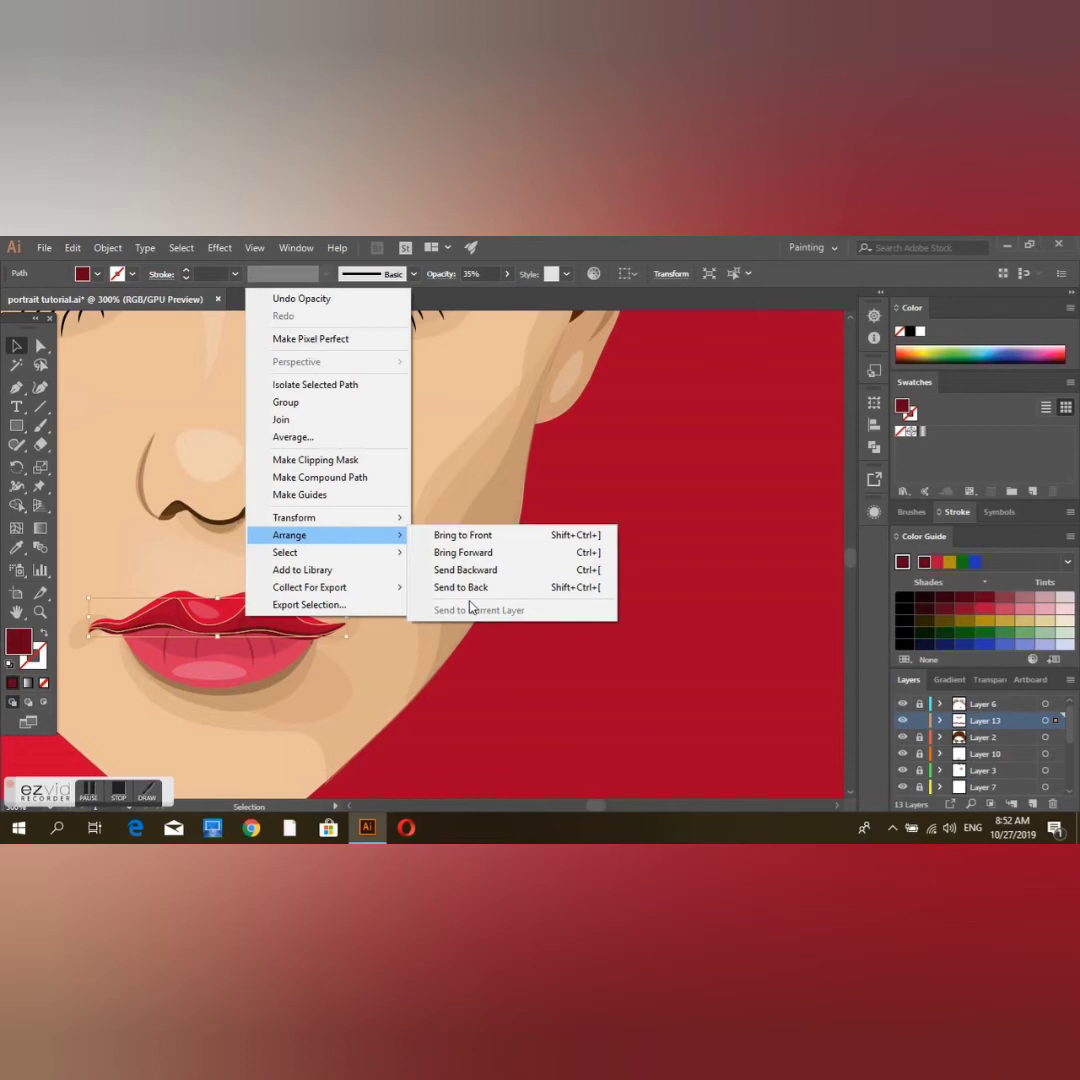
pyautogui.click(470, 569)
pyautogui.click(125, 636)
pyautogui.click(153, 657)
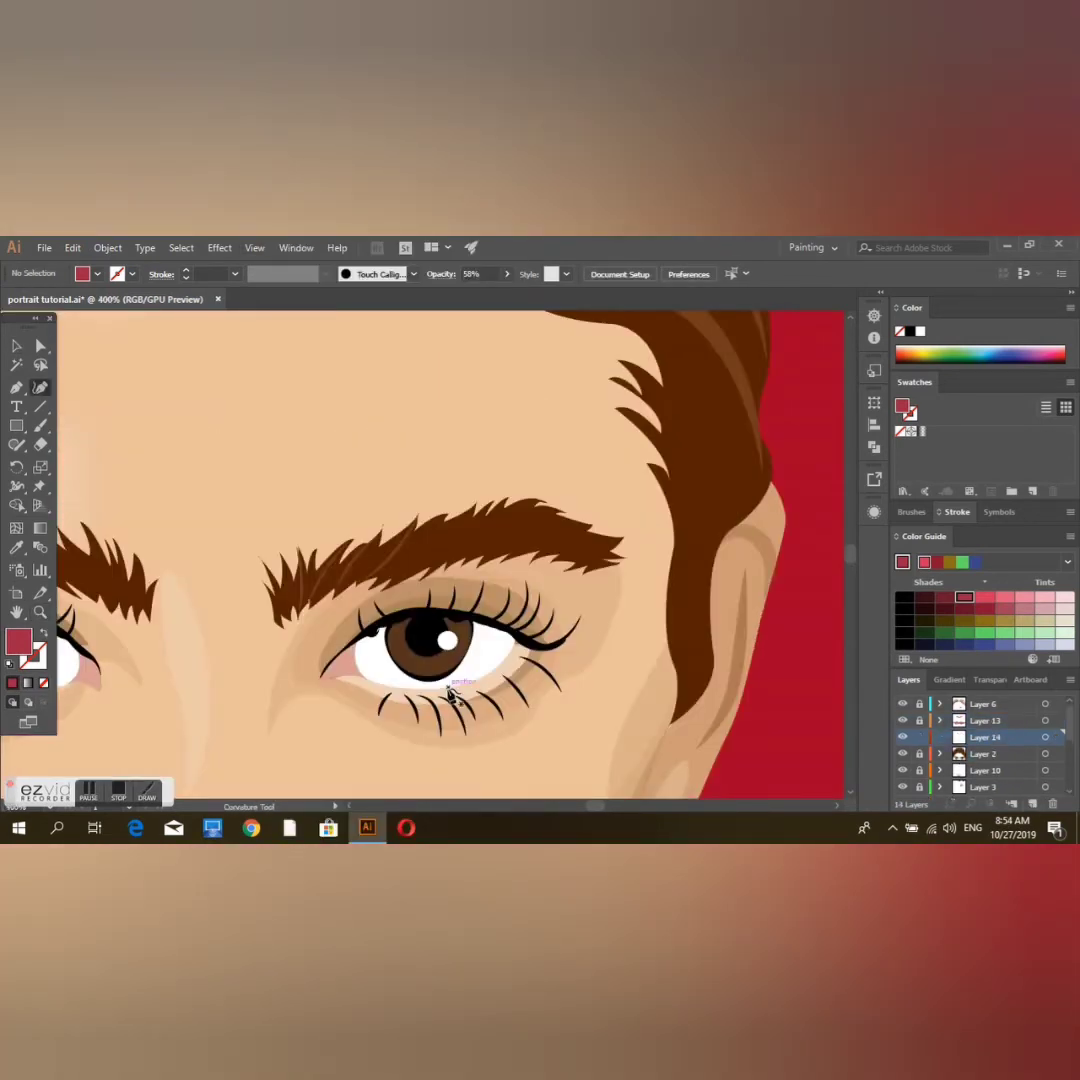
# Step: Cover the eye white with a black-to-white Fades gradient shape blended at 26% Multiply
pyautogui.click(450, 690)
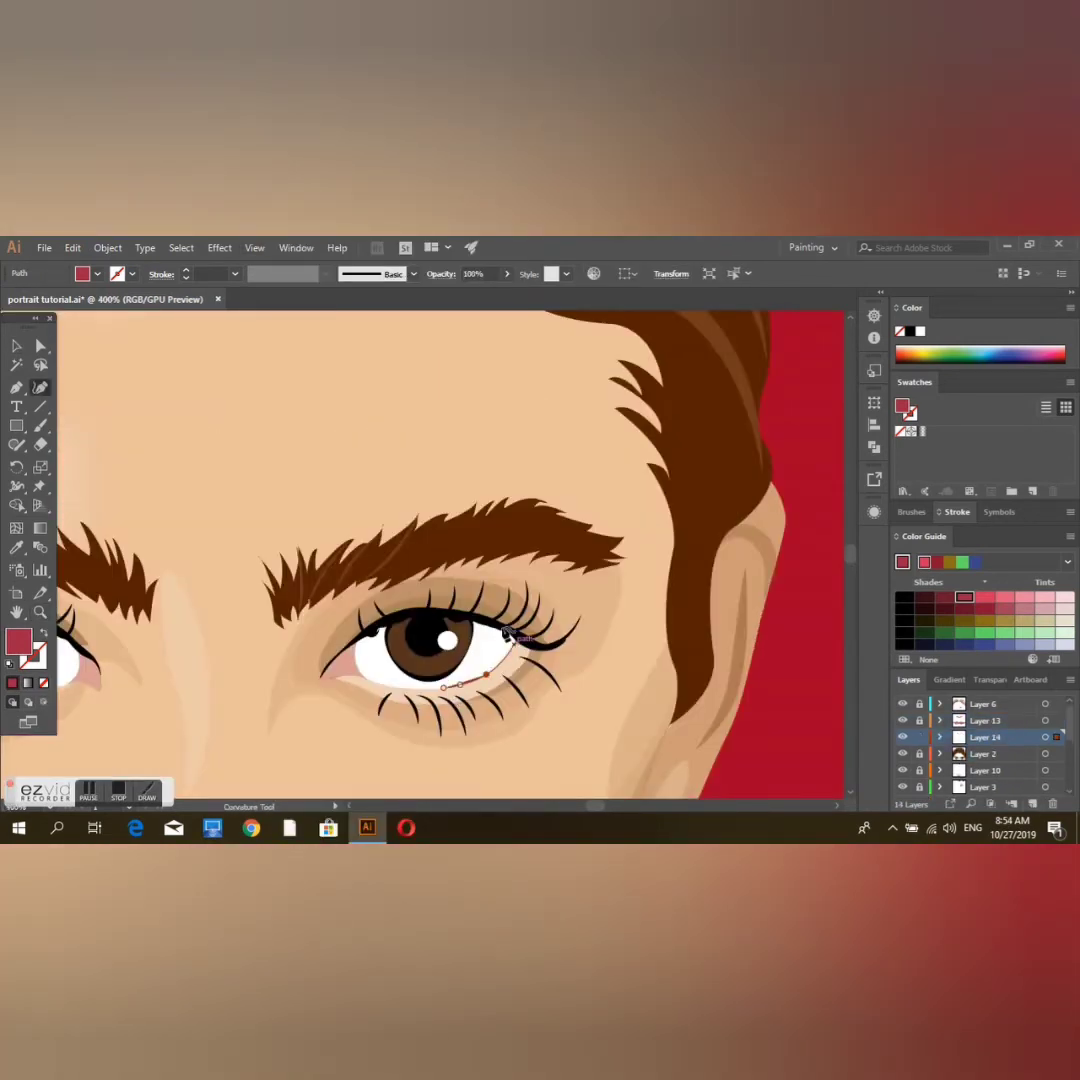
pyautogui.click(513, 645)
pyautogui.click(428, 636)
pyautogui.click(97, 274)
pyautogui.click(241, 555)
pyautogui.click(680, 374)
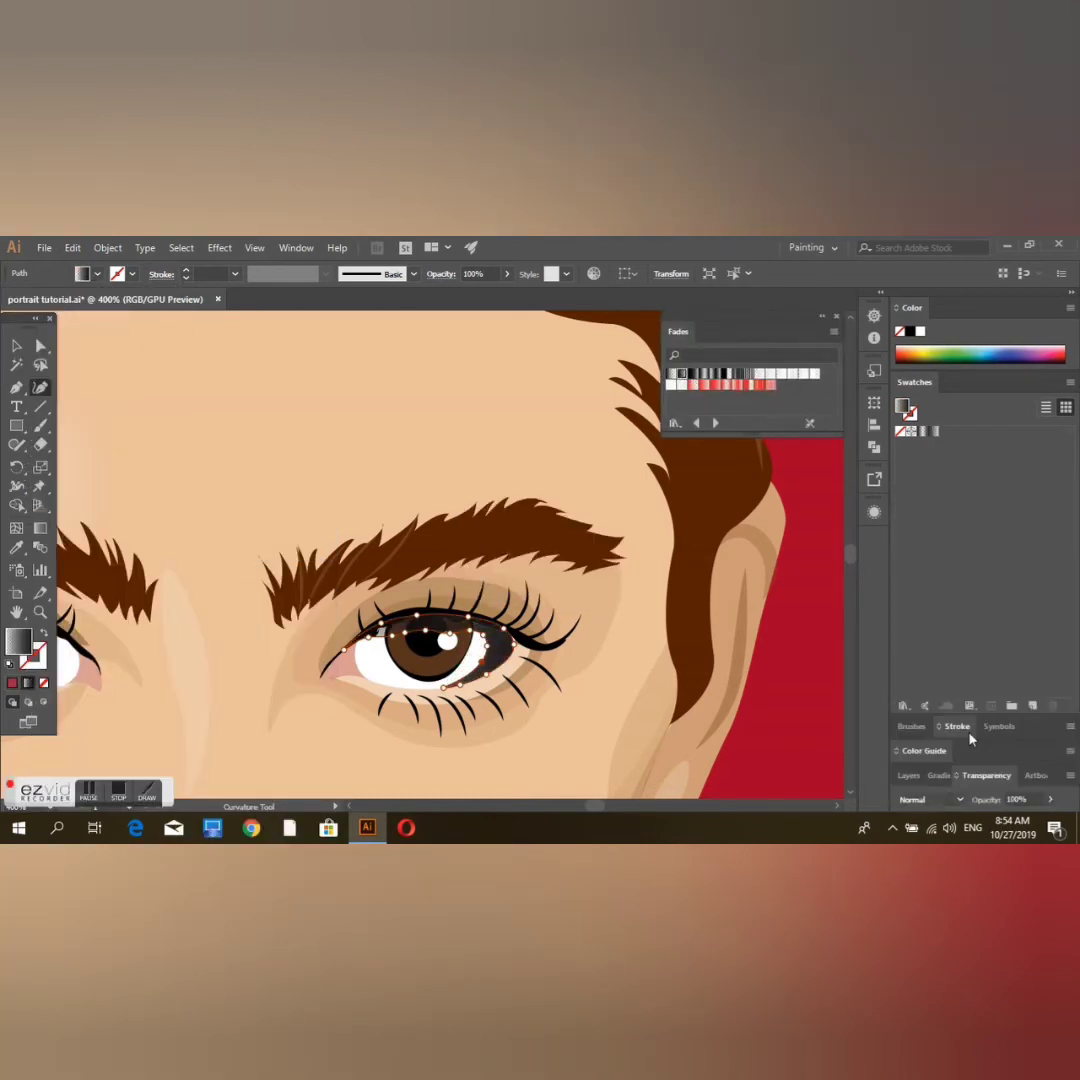
pyautogui.press('v')
pyautogui.click(154, 434)
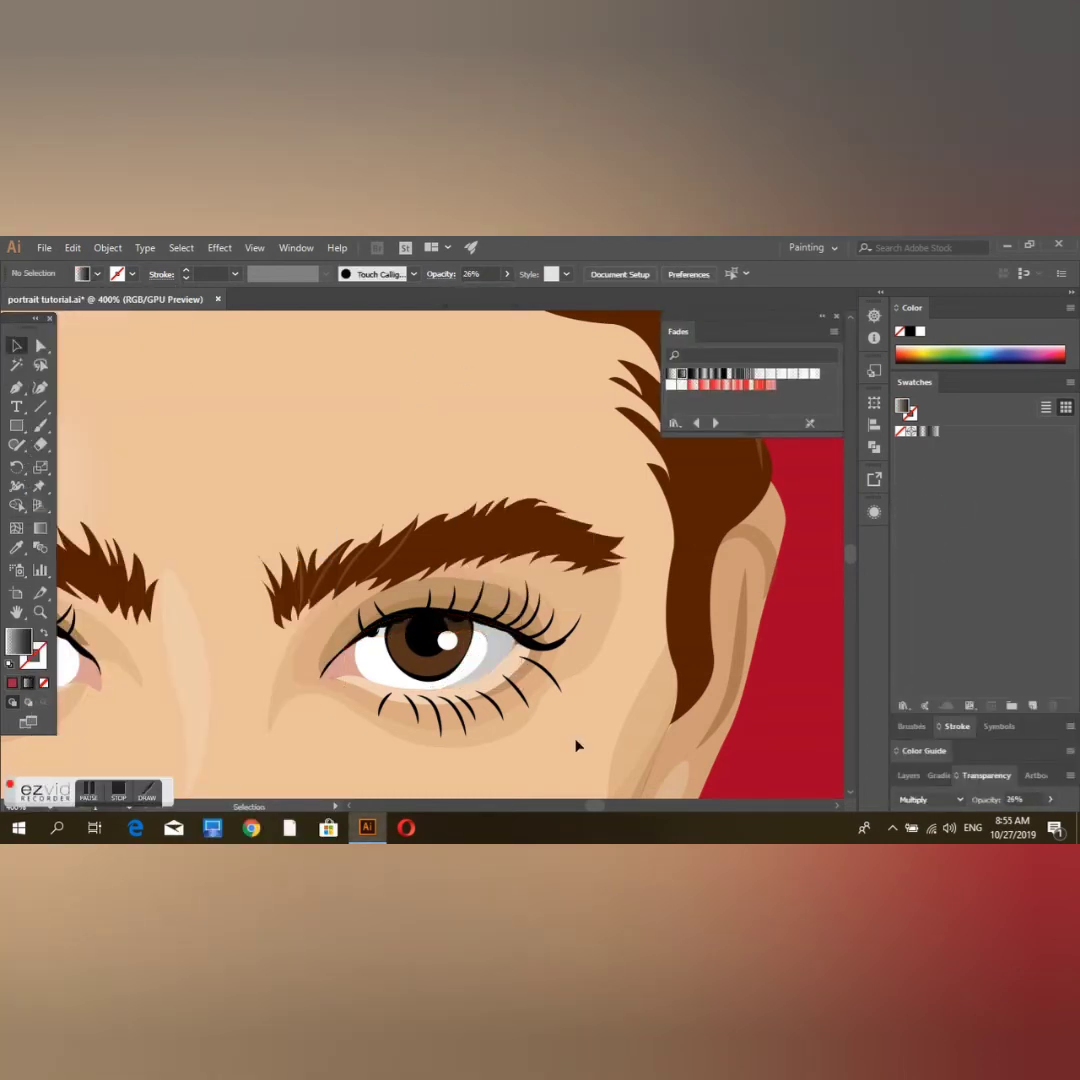
# Step: Draw a thin stroked line along the eye's lower lid
pyautogui.hotkey('shift', '`')
pyautogui.click(355, 650)
pyautogui.hotkey('shift', 'x')
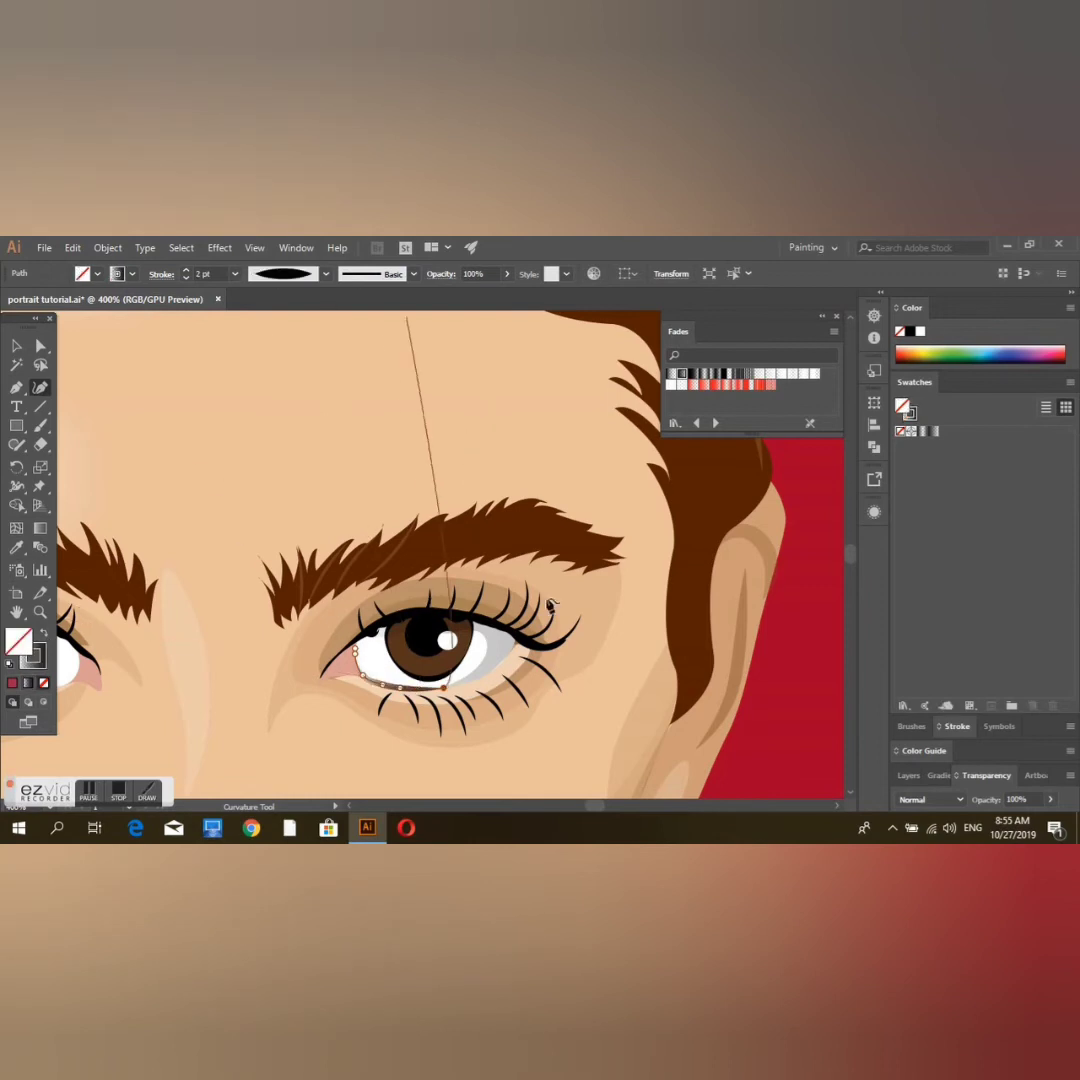
pyautogui.press('v')
pyautogui.click(200, 640)
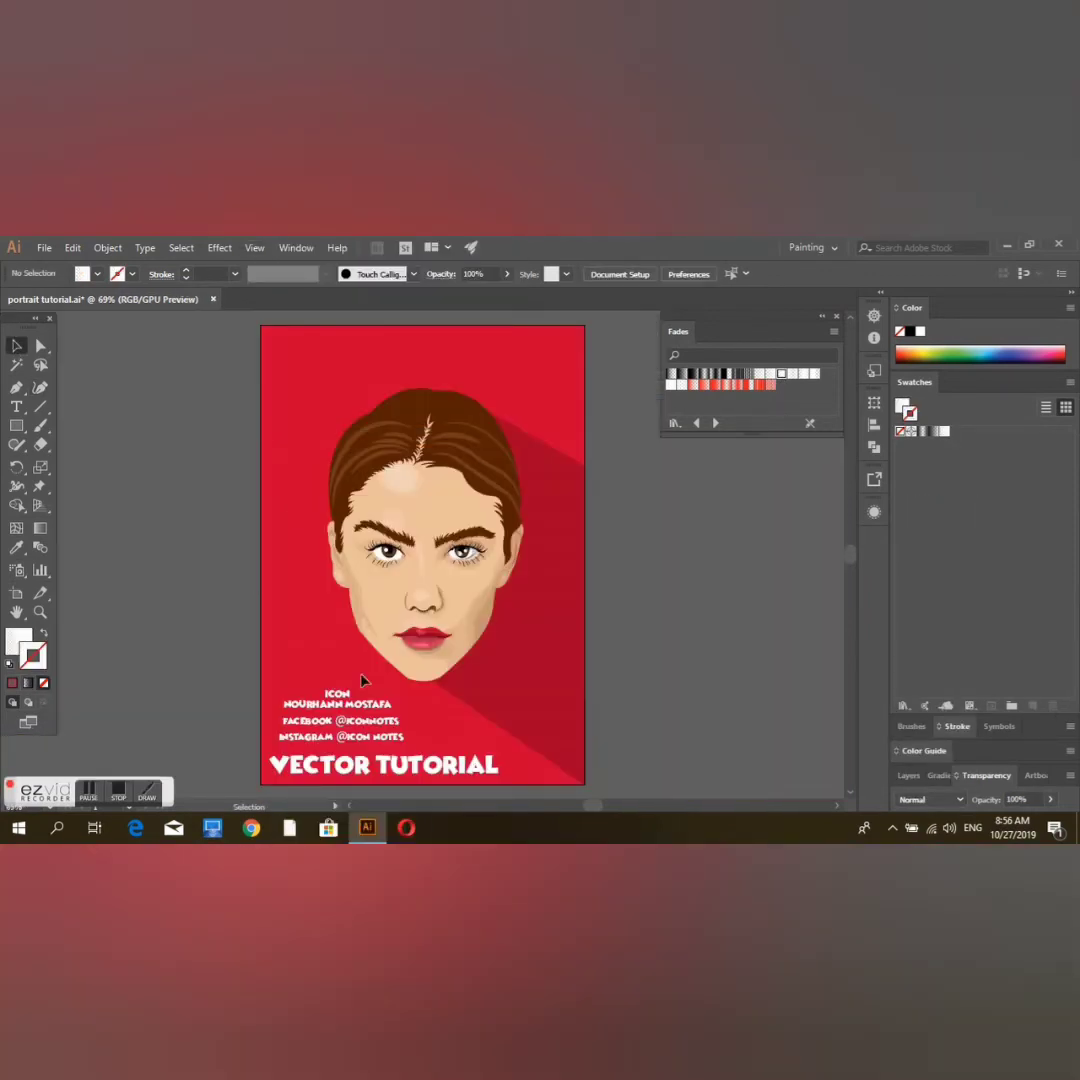
# Step: Change the eyebrow gradient's end colour to dark brown
pyautogui.click(908, 775)
pyautogui.click(1050, 700)
pyautogui.click(948, 581)
pyautogui.doubleClick(1049, 757)
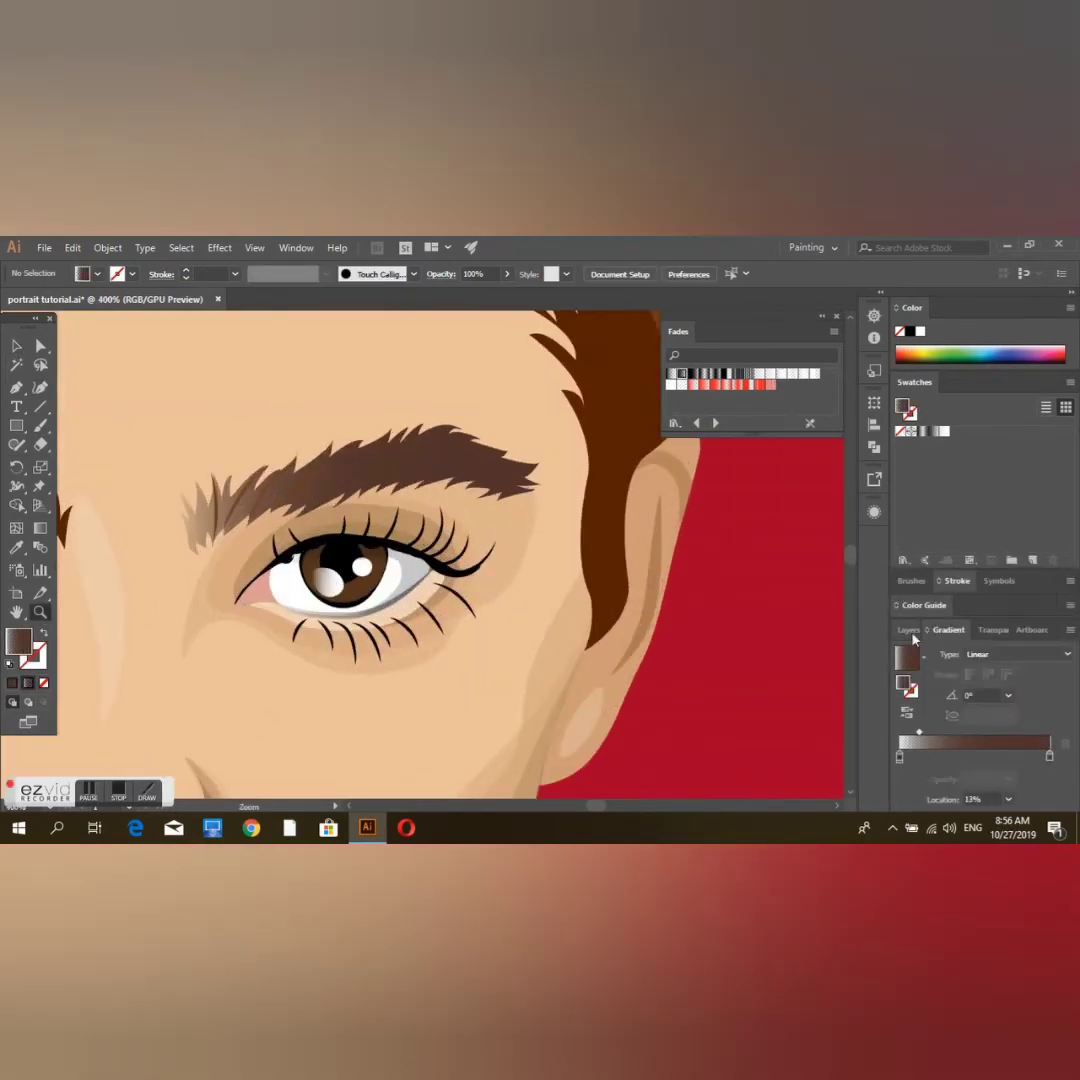
pyautogui.click(908, 630)
# Step: Draw tapered lash strokes along the right eye's lower edge, then view the whole face
pyautogui.hotkey('shift', '~')
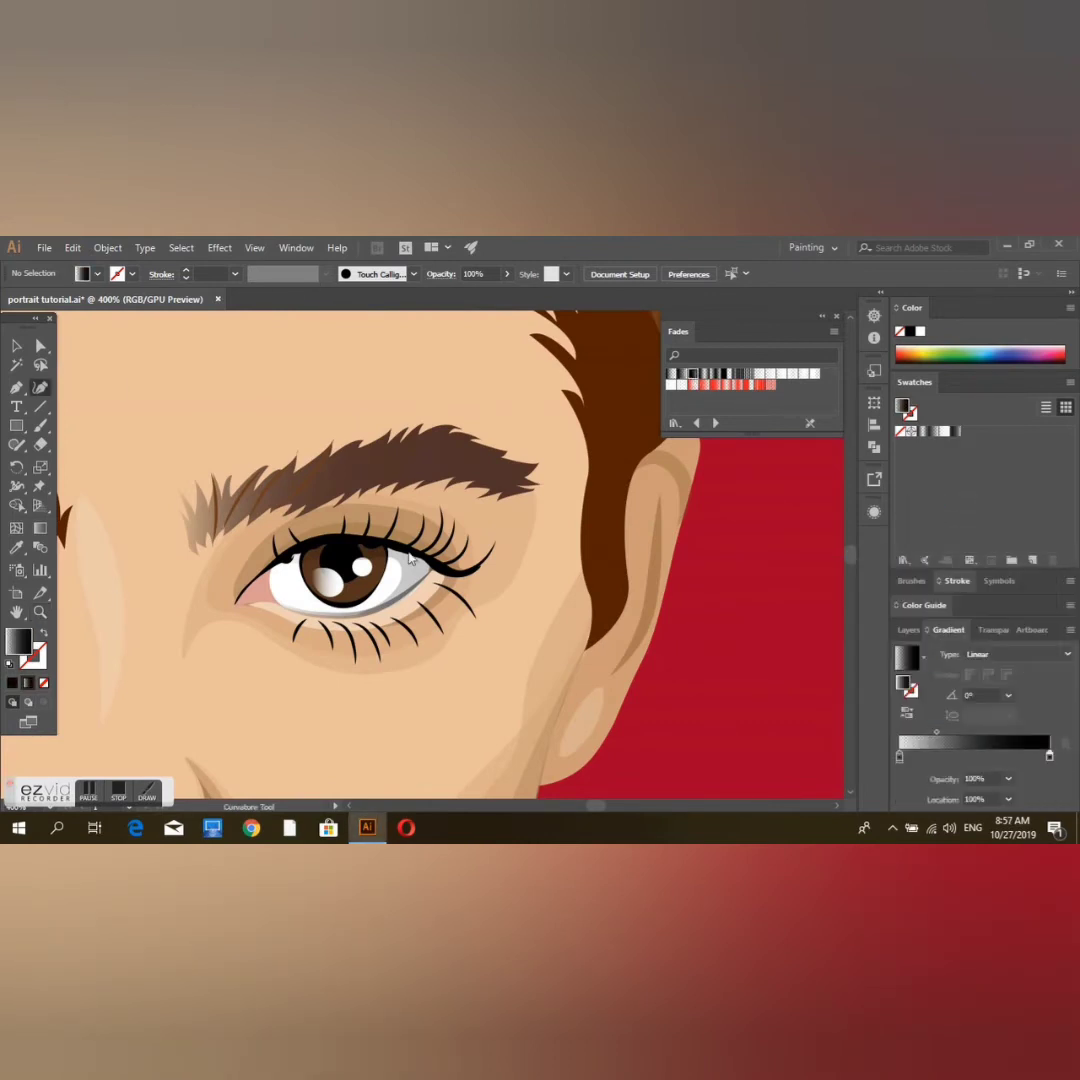
pyautogui.press('v')
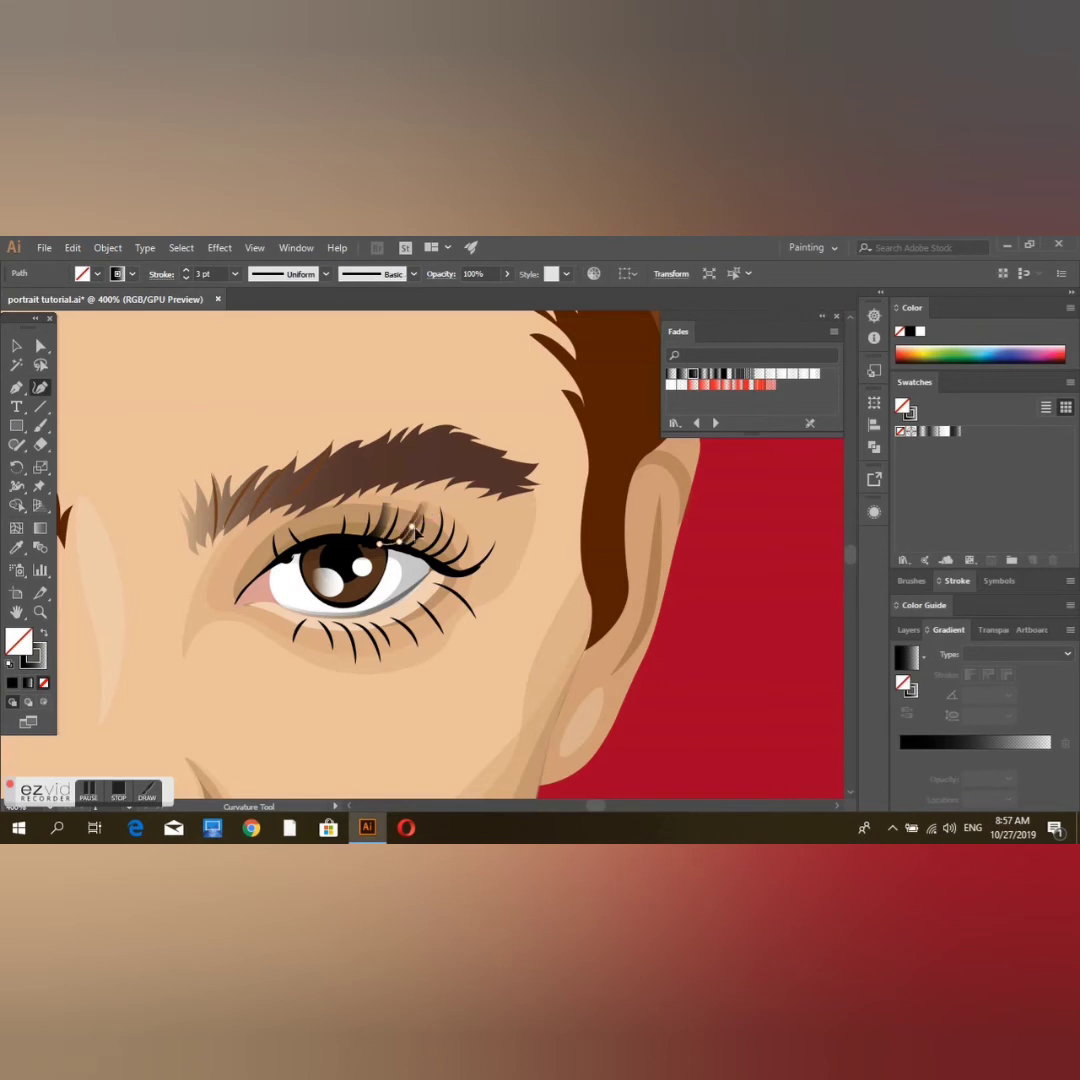
pyautogui.click(528, 557)
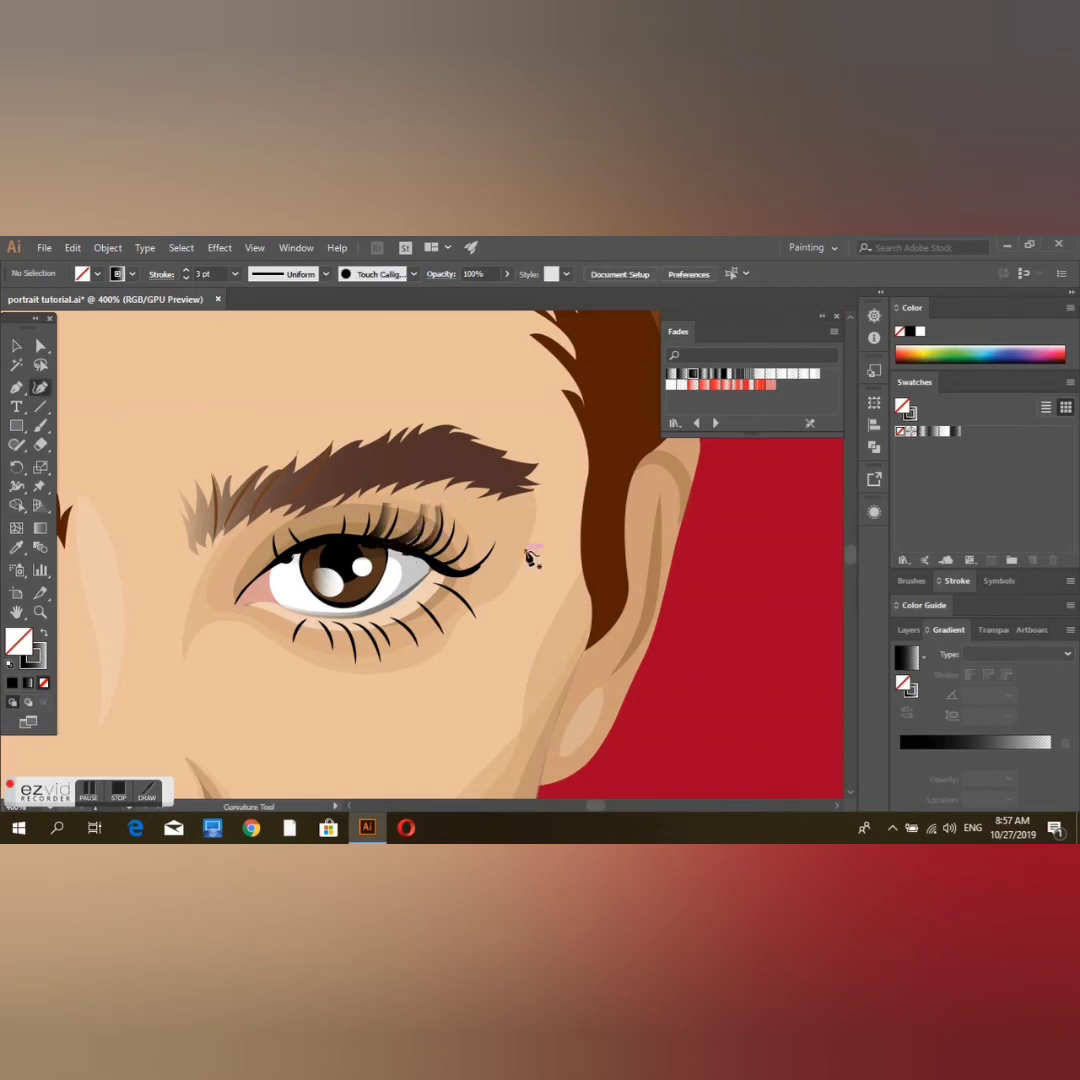
pyautogui.click(434, 592)
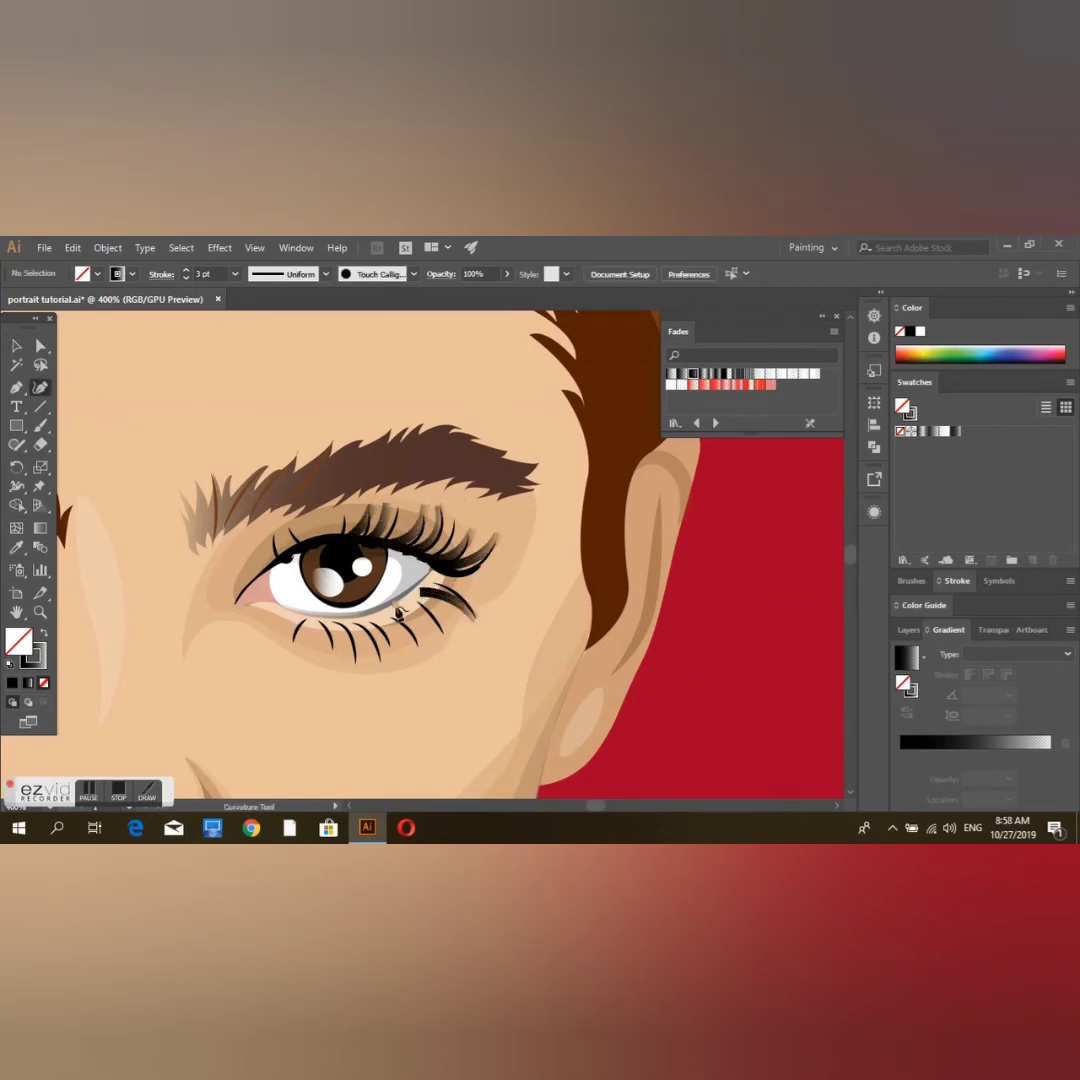
pyautogui.press('v')
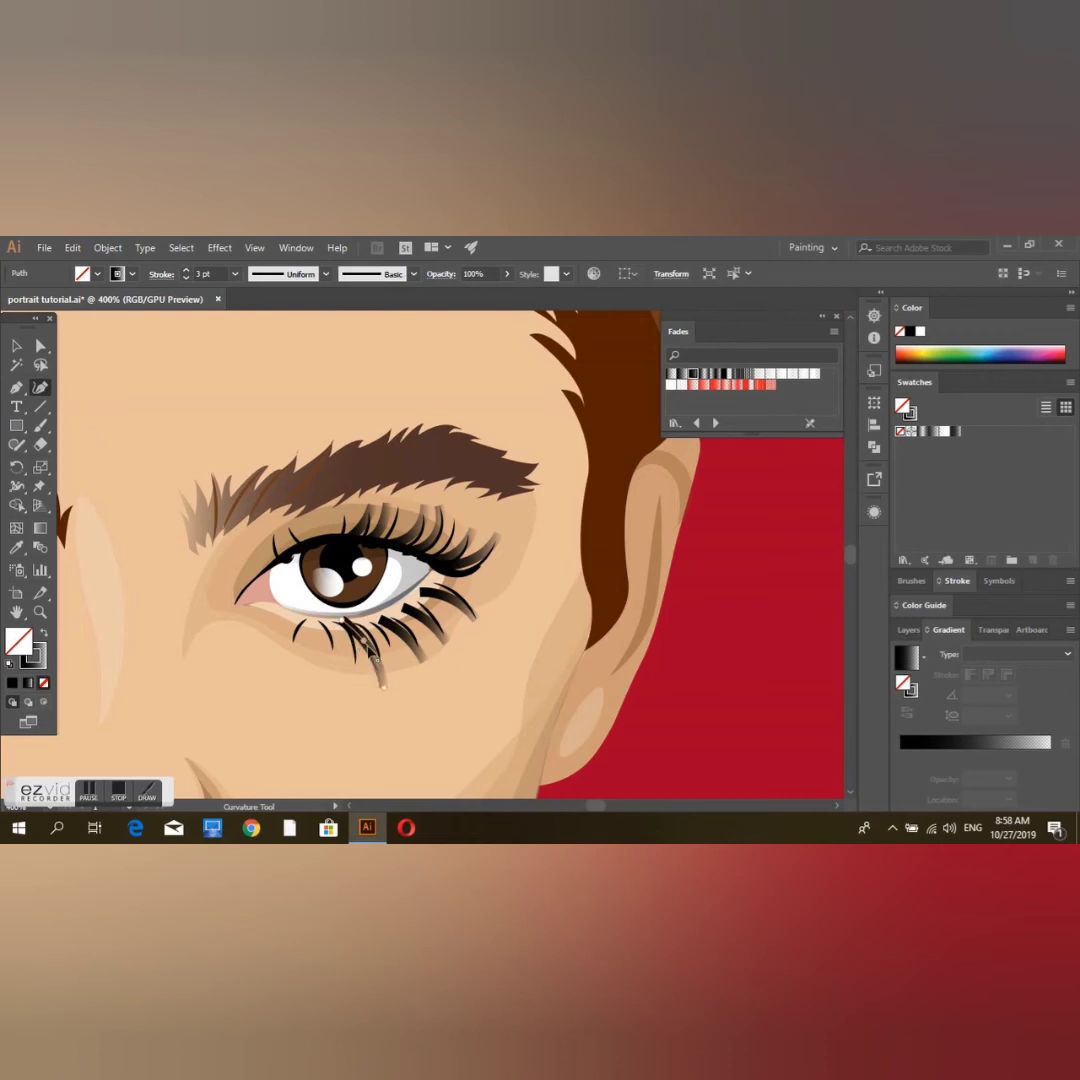
pyautogui.click(284, 519)
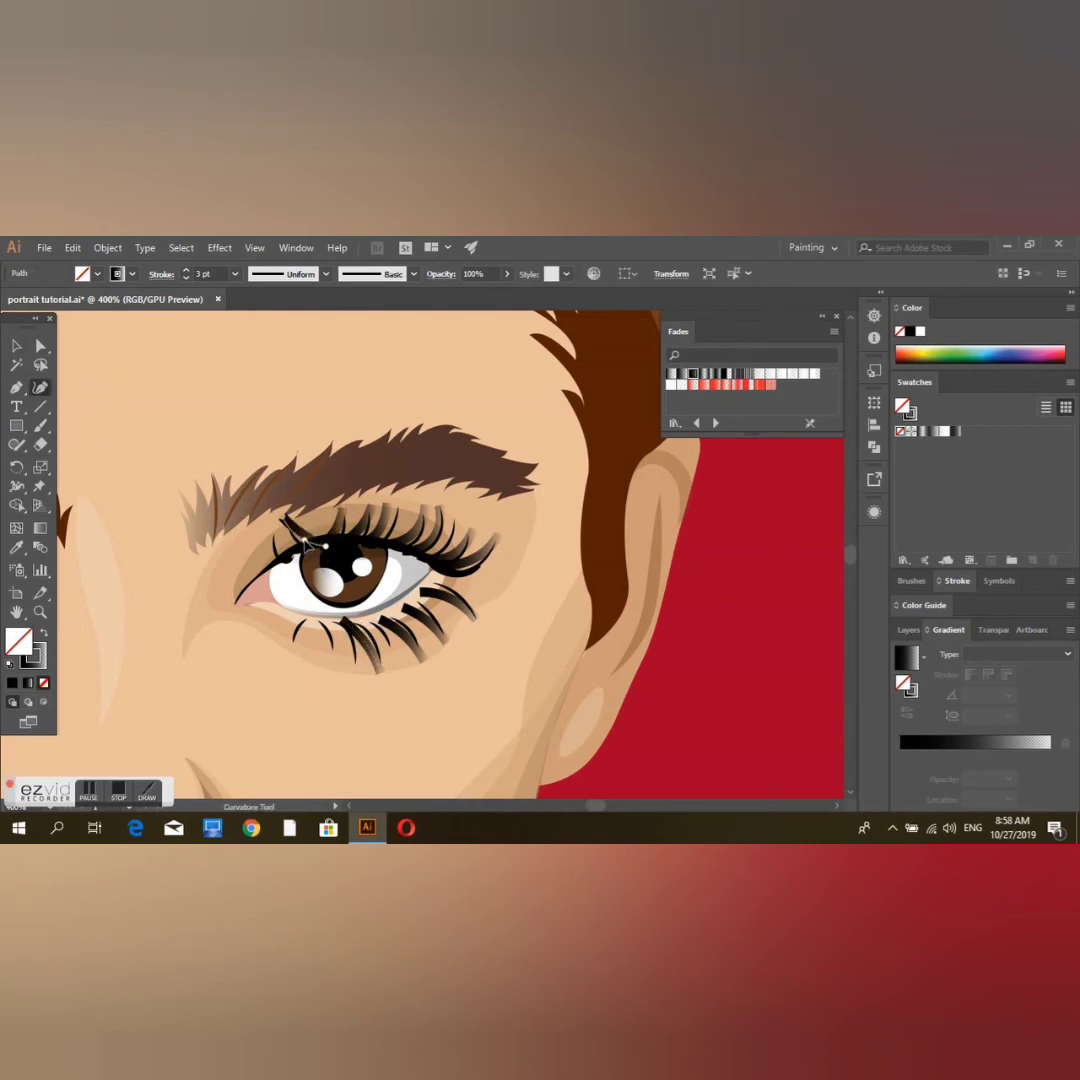
pyautogui.press('v')
pyautogui.click(181, 247)
pyautogui.click(210, 295)
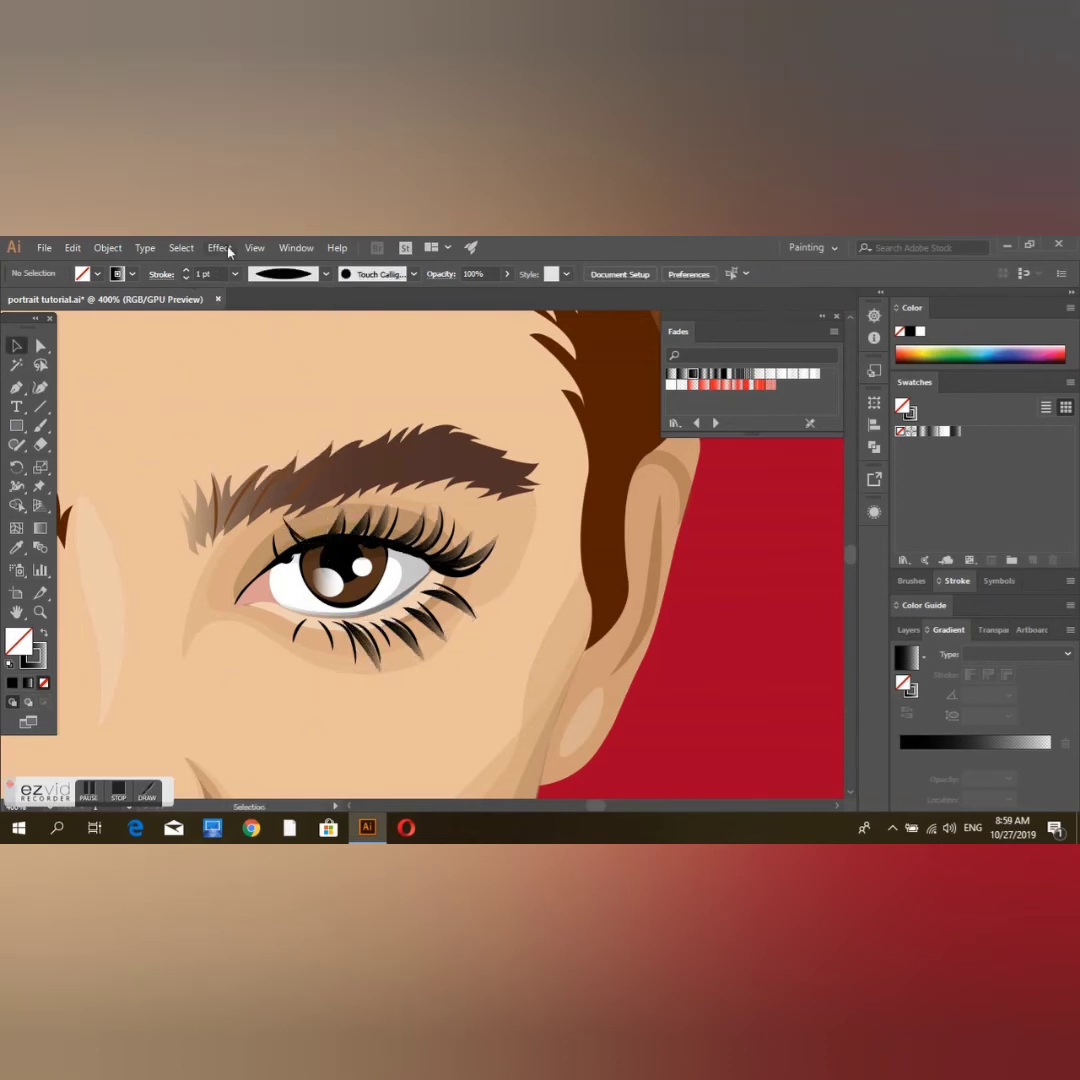
pyautogui.hotkey('ctrl', '1')
pyautogui.click(908, 629)
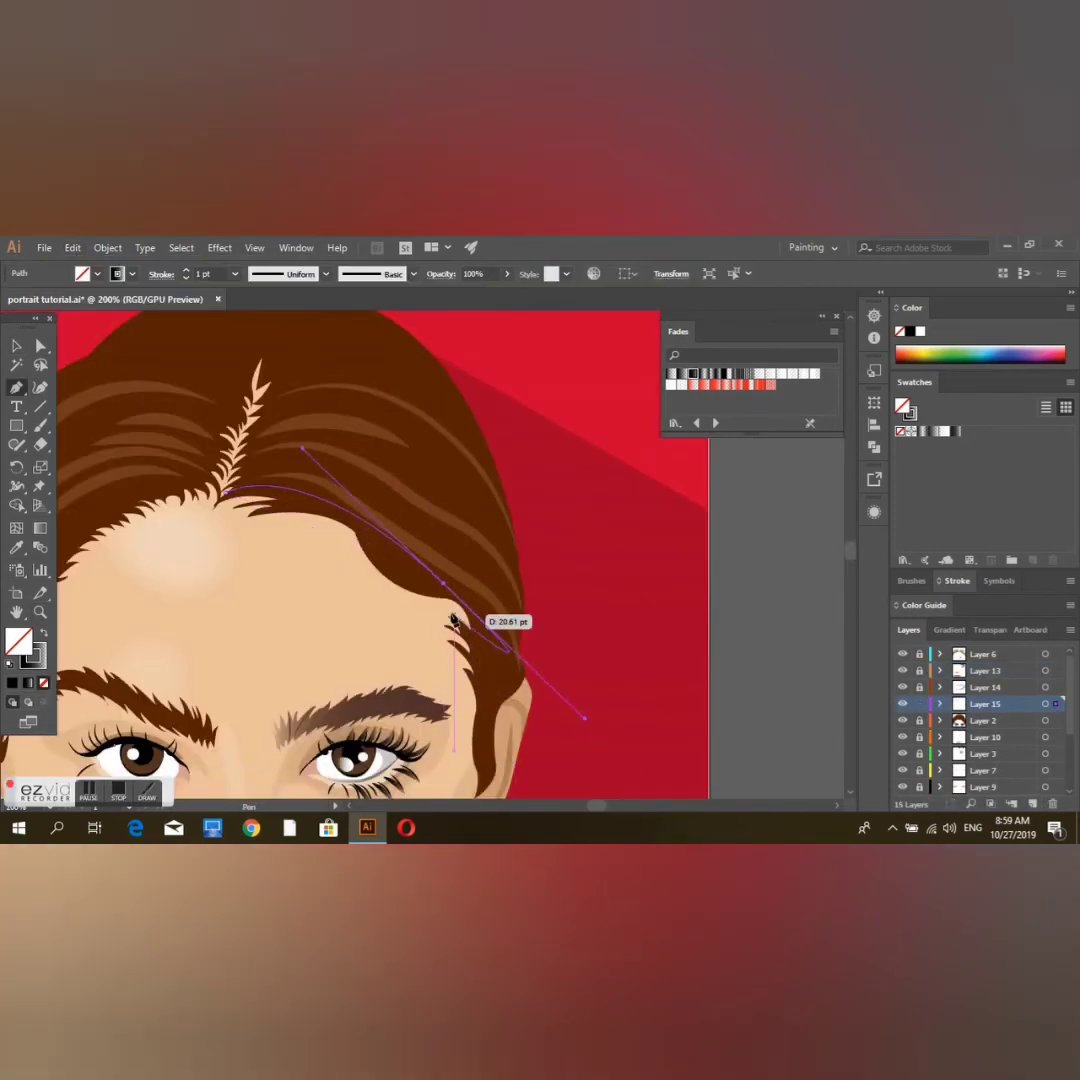
# Step: Draw a zigzag spiky parting shape with the Pen tool down the hair
pyautogui.moveTo(517, 663)
pyautogui.mouseDown()
pyautogui.moveTo(513, 540)
pyautogui.moveTo(494, 446)
pyautogui.mouseUp()
pyautogui.scroll(2, 299, 381)
pyautogui.moveTo(285, 488); pyautogui.dragTo(255, 490)
pyautogui.click(268, 506)
pyautogui.click(290, 540)
pyautogui.click(258, 556)
pyautogui.click(265, 590)
pyautogui.click(245, 625)
pyautogui.click(245, 645)
pyautogui.hotkey('ctrl', '0')
pyautogui.hotkey('shift', 'ctrl', 'F10')
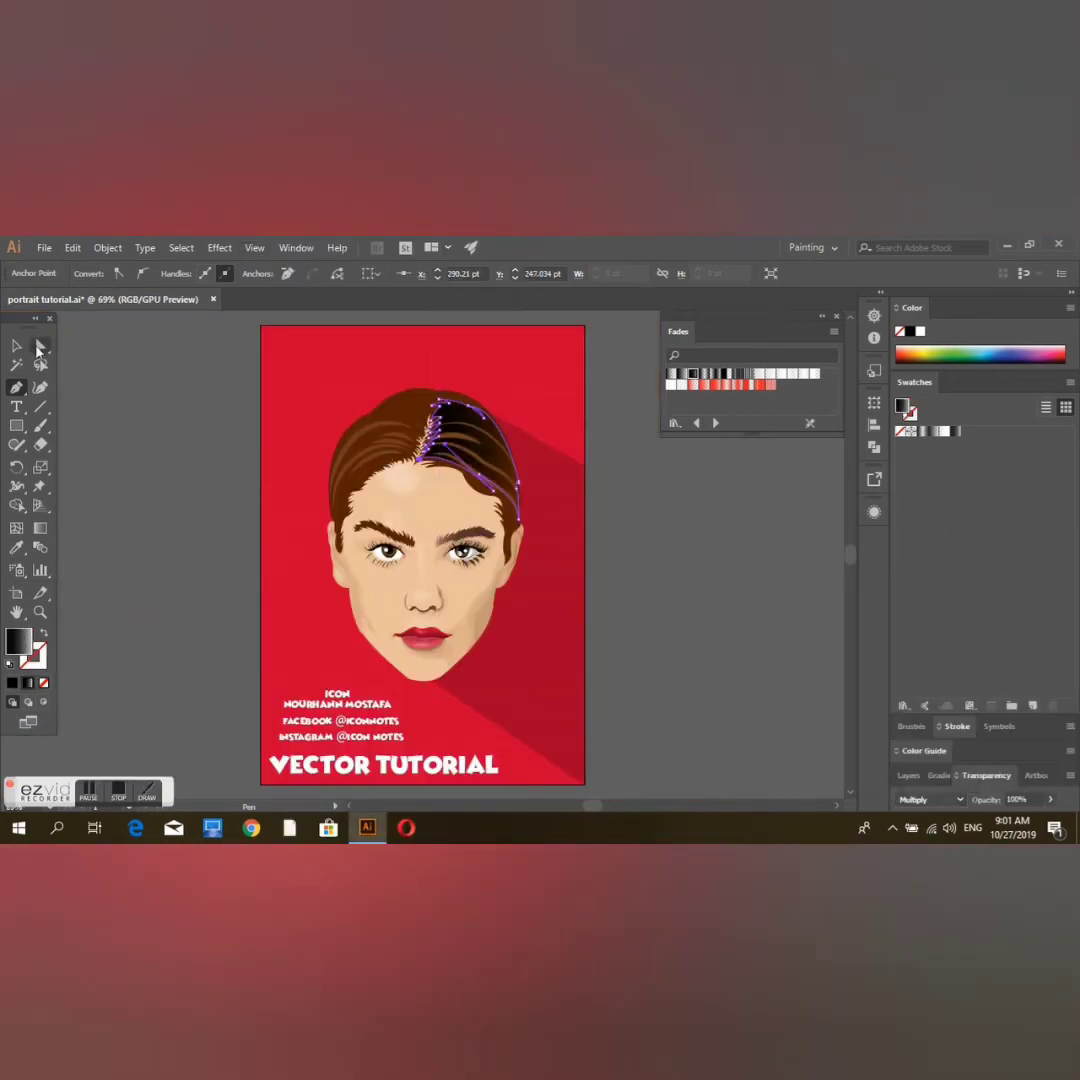
# Step: Select and check the existing hair-strand group via the Layers panel
pyautogui.press('v')
pyautogui.hotkey('ctrl', 'shift', 'a')
pyautogui.press('F7')
pyautogui.click(505, 480)
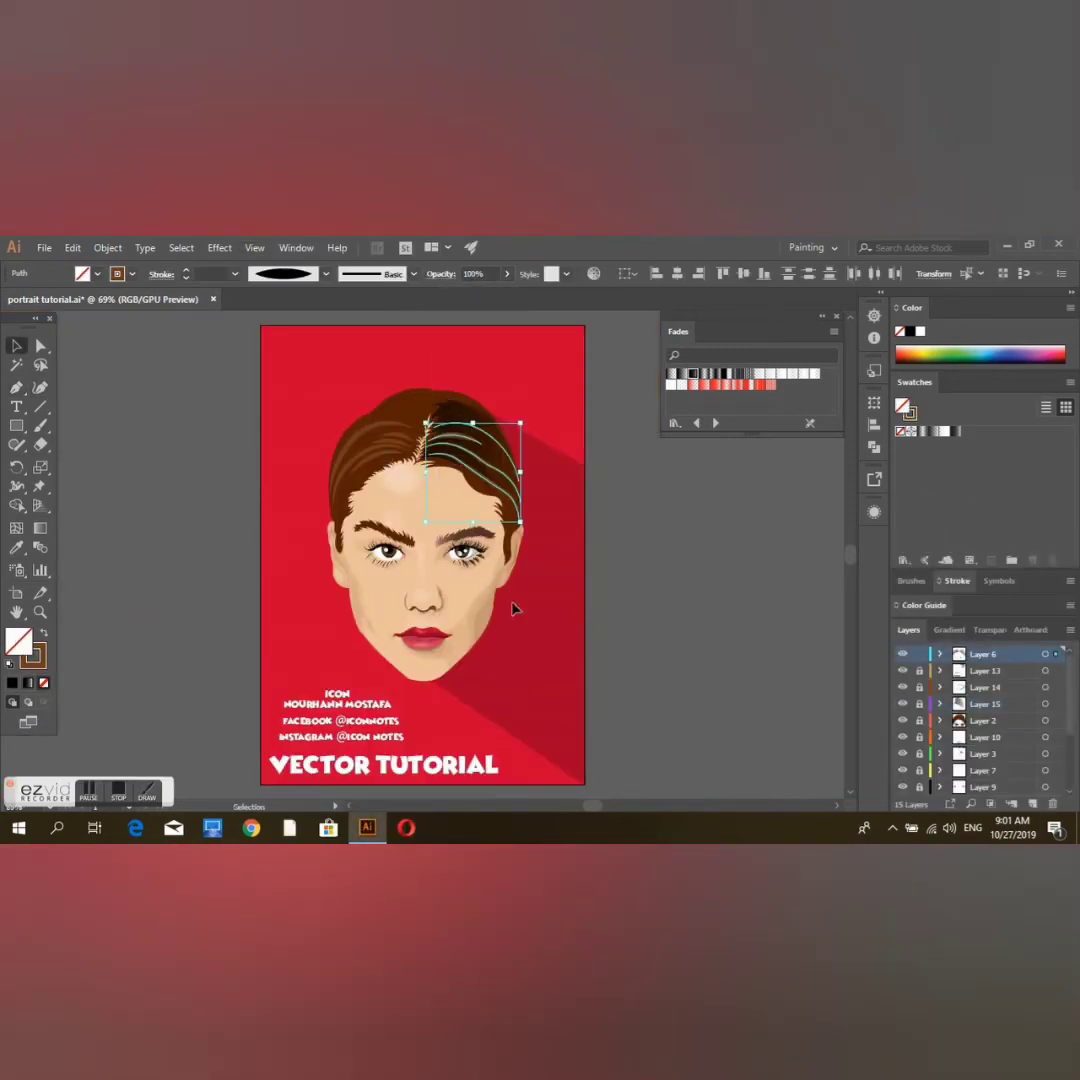
pyautogui.click(609, 717)
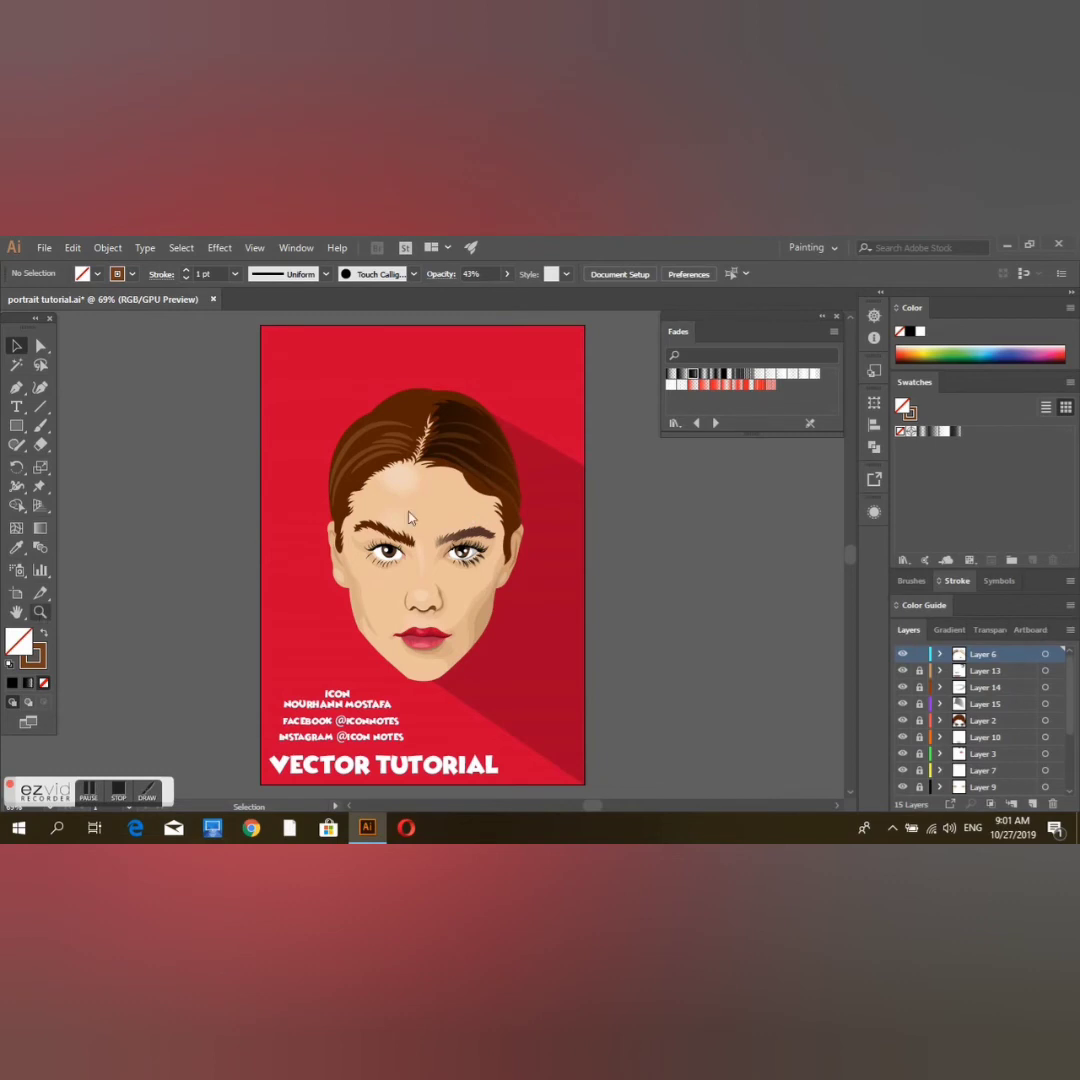
# Step: Draw strand curves along the right hairline with a 4 pt tapered stroke profile
pyautogui.hotkey('shift', '~')
pyautogui.click(426, 466)
pyautogui.click(446, 468)
pyautogui.click(463, 474)
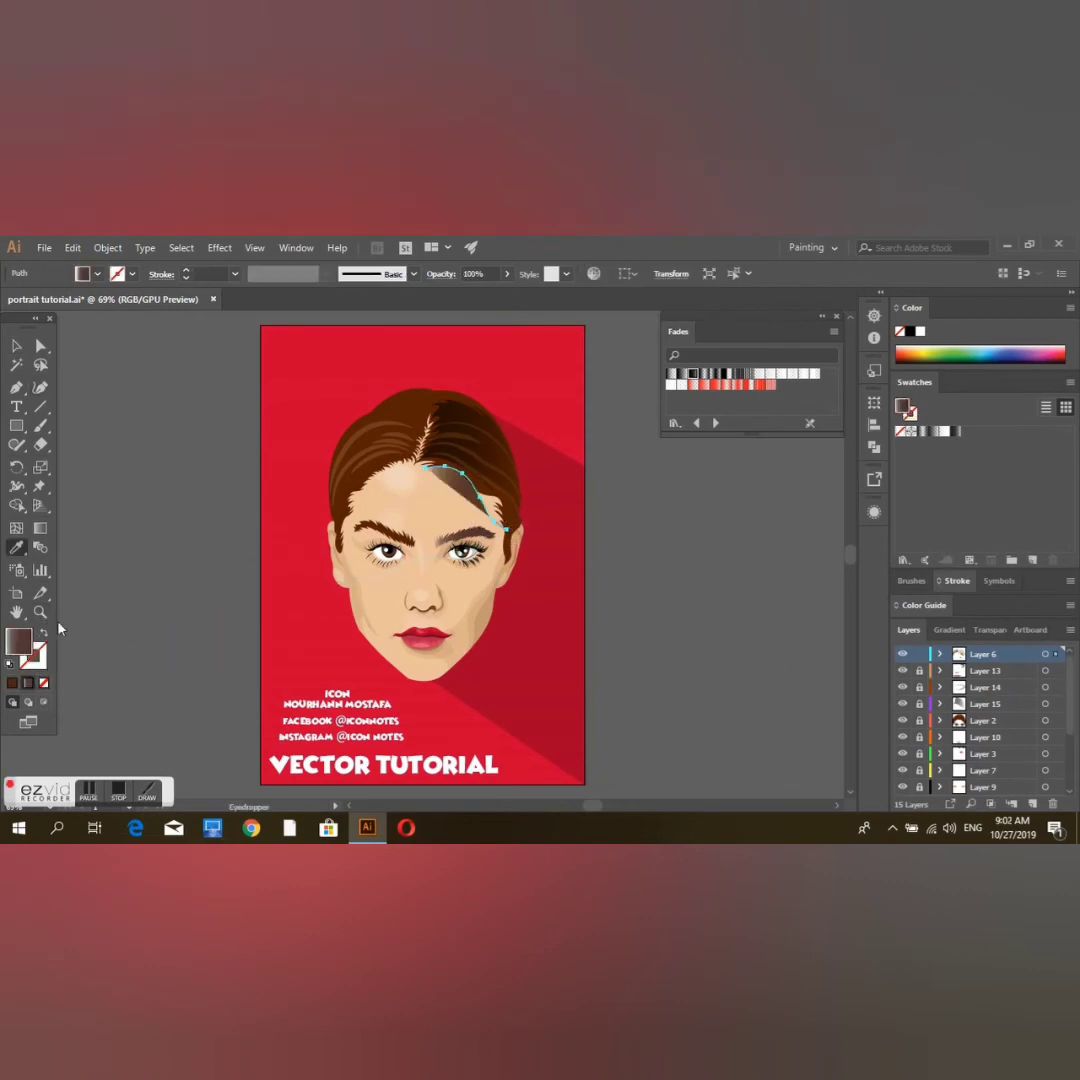
pyautogui.hotkey('shift', 'x')
pyautogui.click(326, 274)
pyautogui.click(283, 300)
pyautogui.click(430, 462)
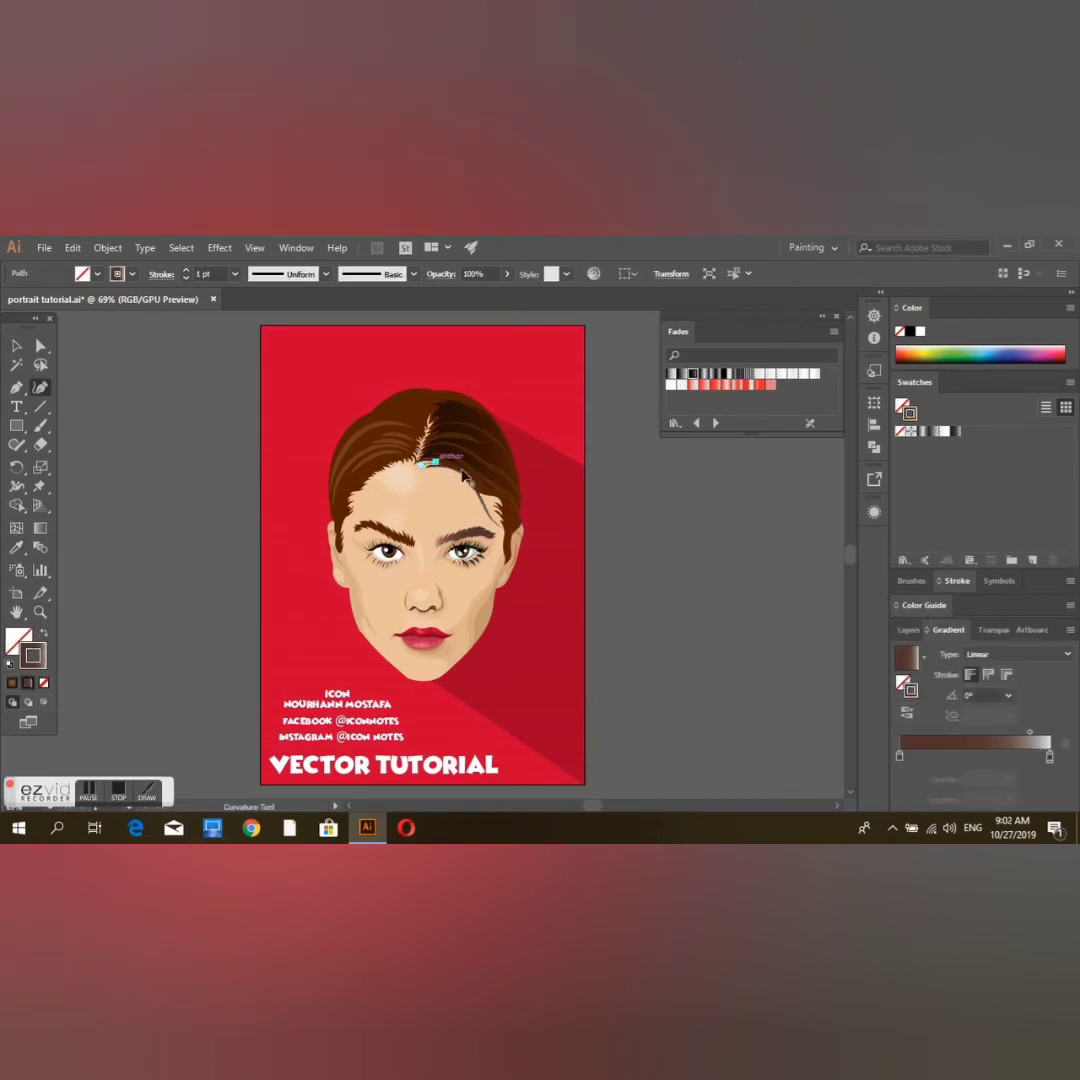
pyautogui.click(257, 279)
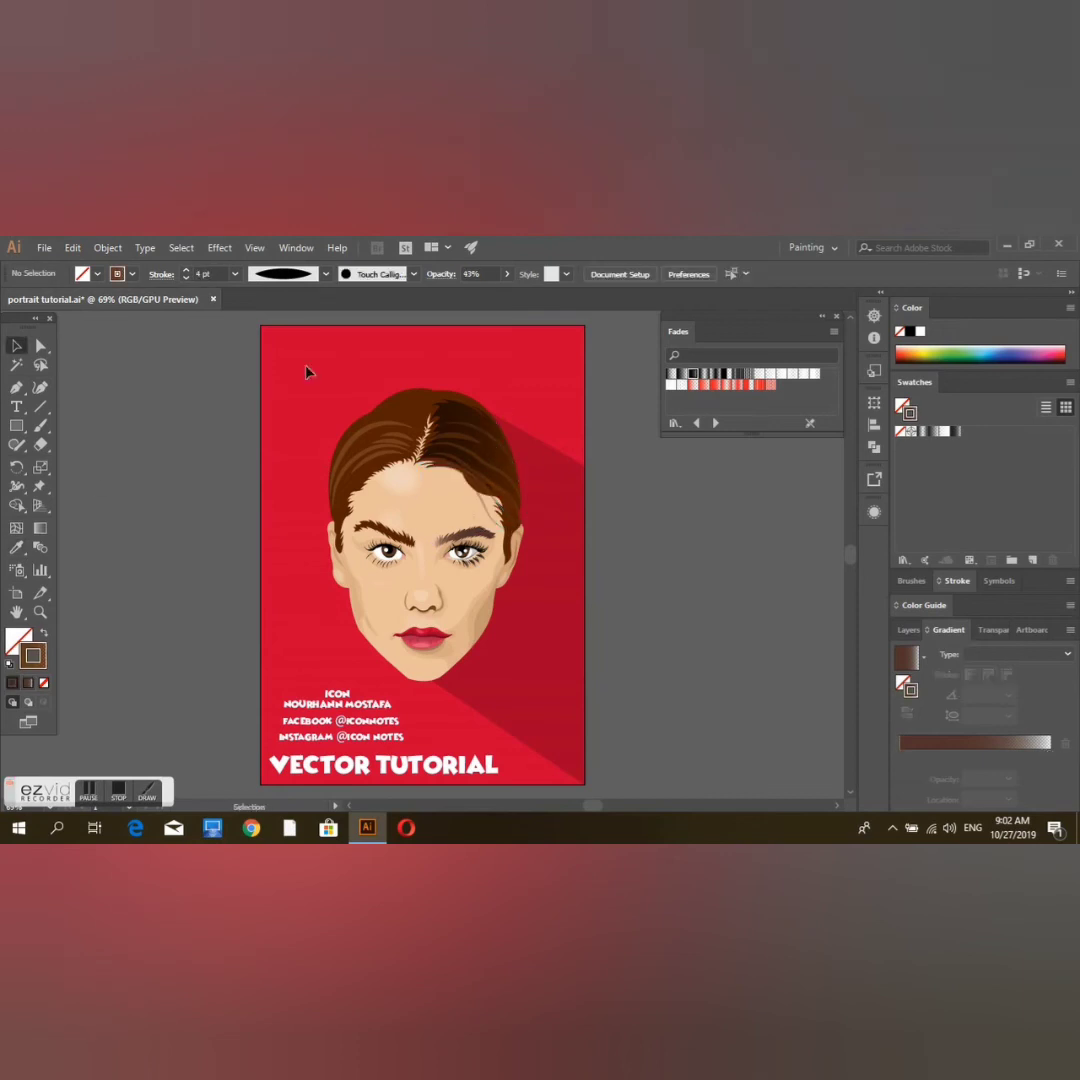
# Step: Finish the hair strand, discard a stray hair curve, and make Layer 10 active
pyautogui.press('v')
pyautogui.click(923, 750)
pyautogui.click(267, 793)
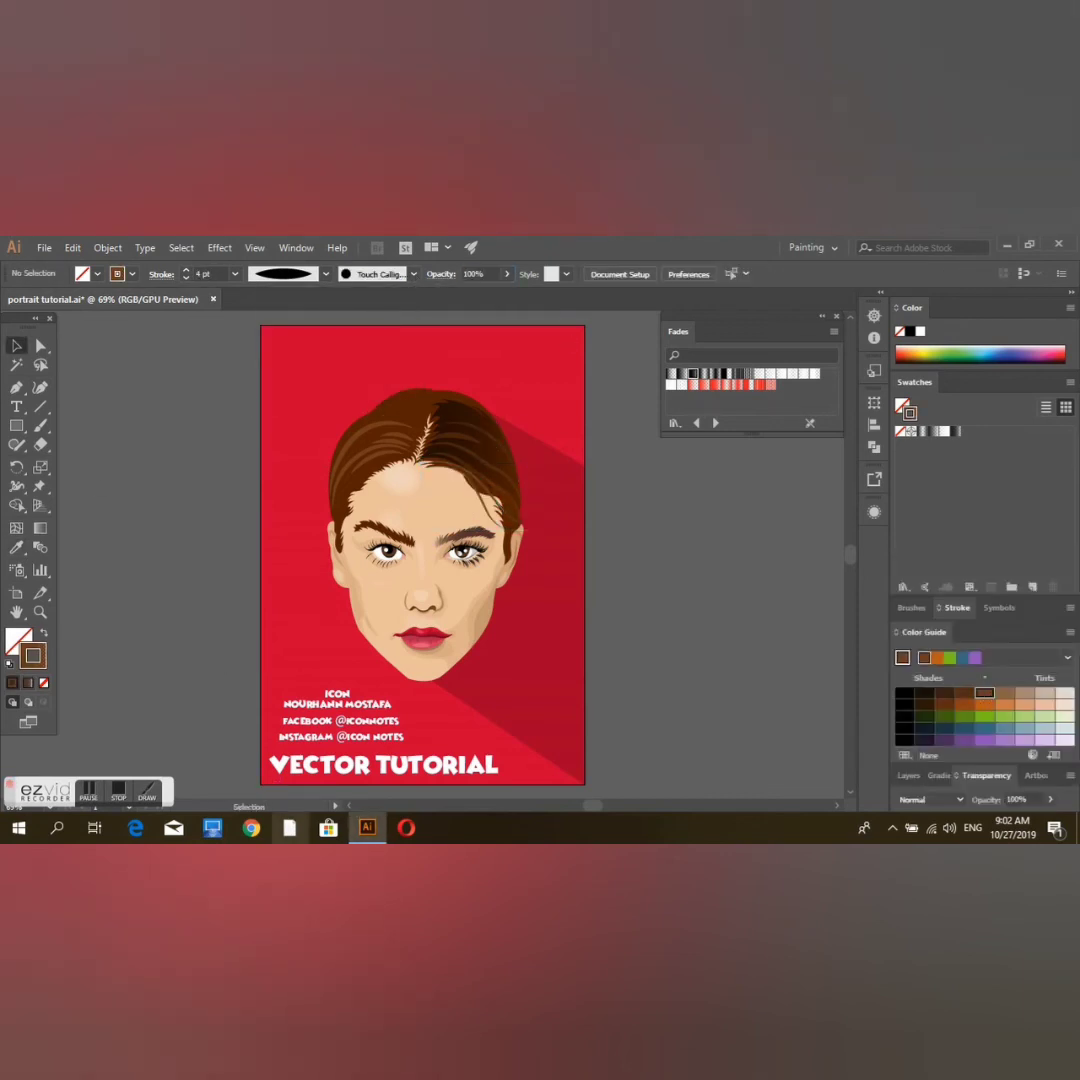
pyautogui.click(922, 776)
pyautogui.click(40, 388)
pyautogui.click(432, 422)
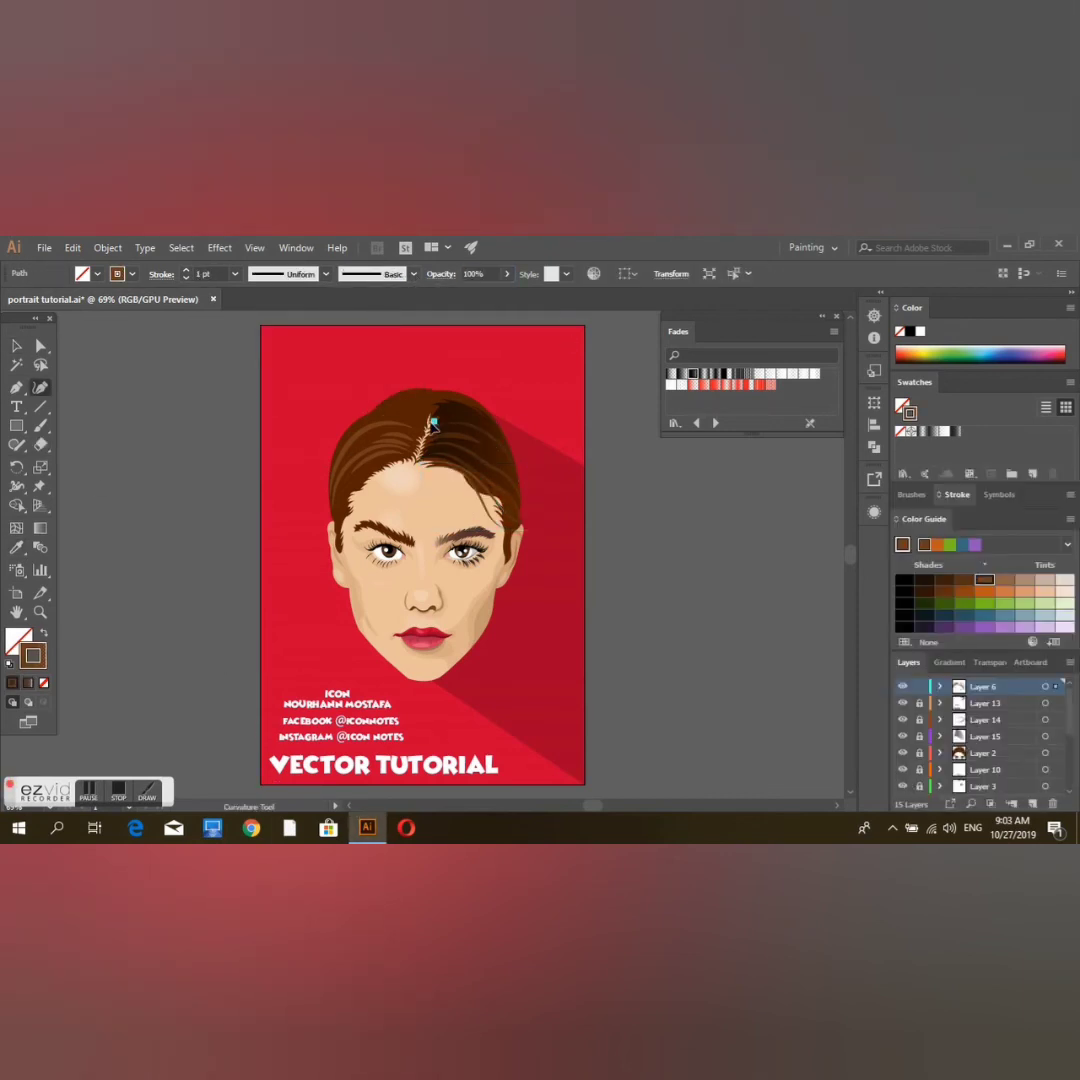
pyautogui.click(430, 441)
pyautogui.press('v')
pyautogui.click(170, 424)
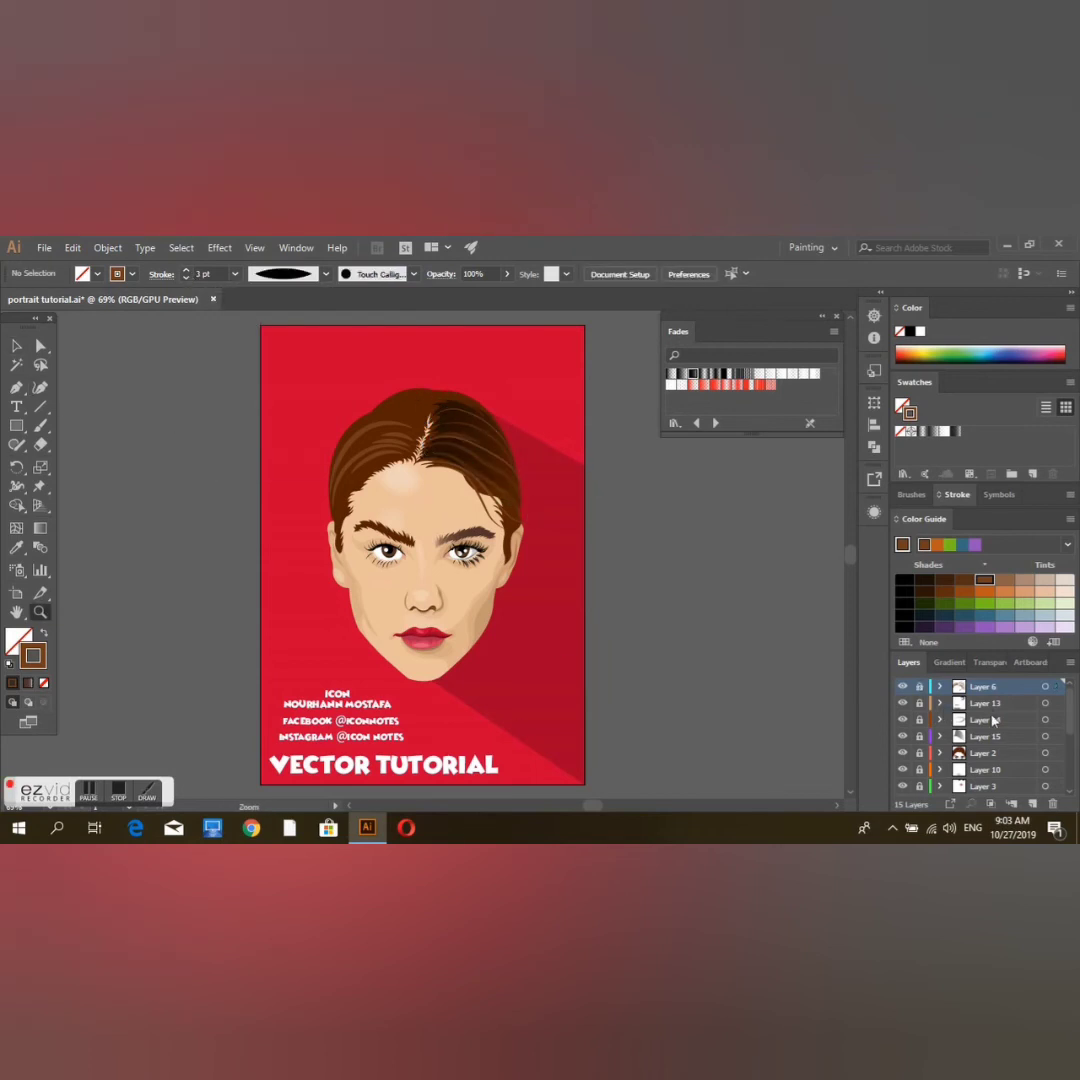
pyautogui.scroll(-2, 988, 708)
pyautogui.click(993, 740)
# Step: Fill a right-cheek blush shape with the red fade gradient at 18% opacity
pyautogui.click(460, 605)
pyautogui.press('x')
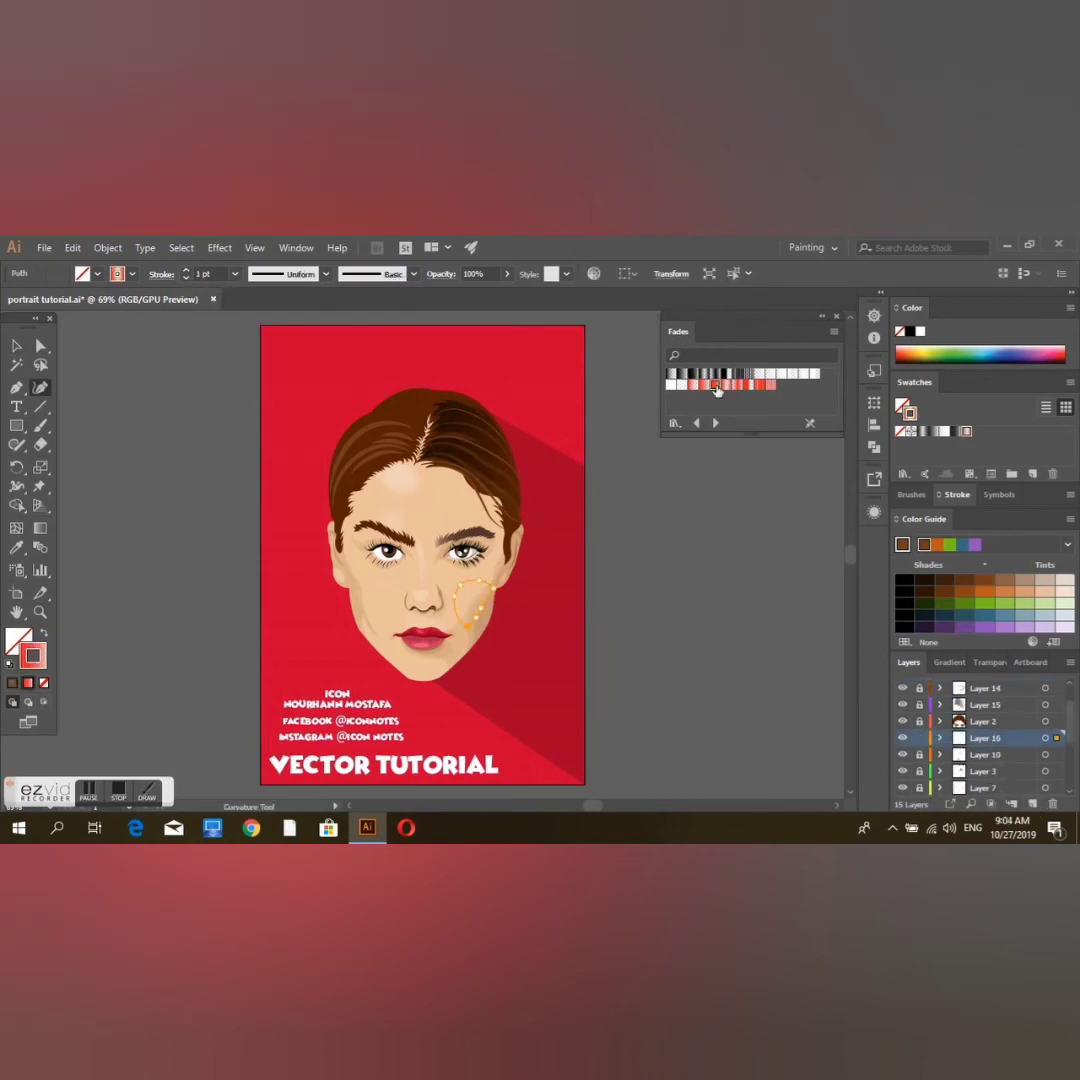
pyautogui.click(714, 384)
pyautogui.click(503, 281)
pyautogui.write('18')
pyautogui.press('Return')
pyautogui.press('v')
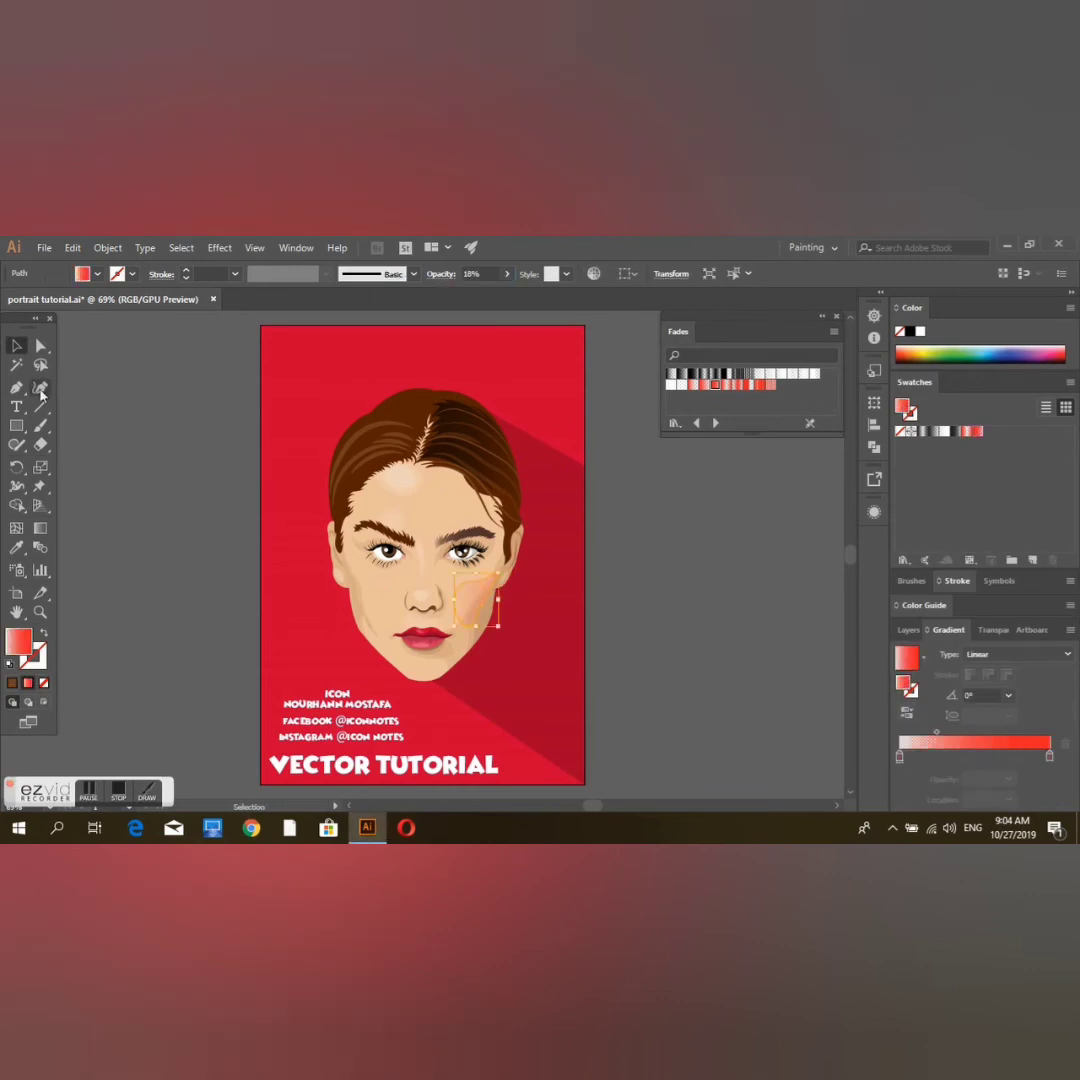
pyautogui.press('v')
pyautogui.hotkey('ctrl', 'shift', 'a')
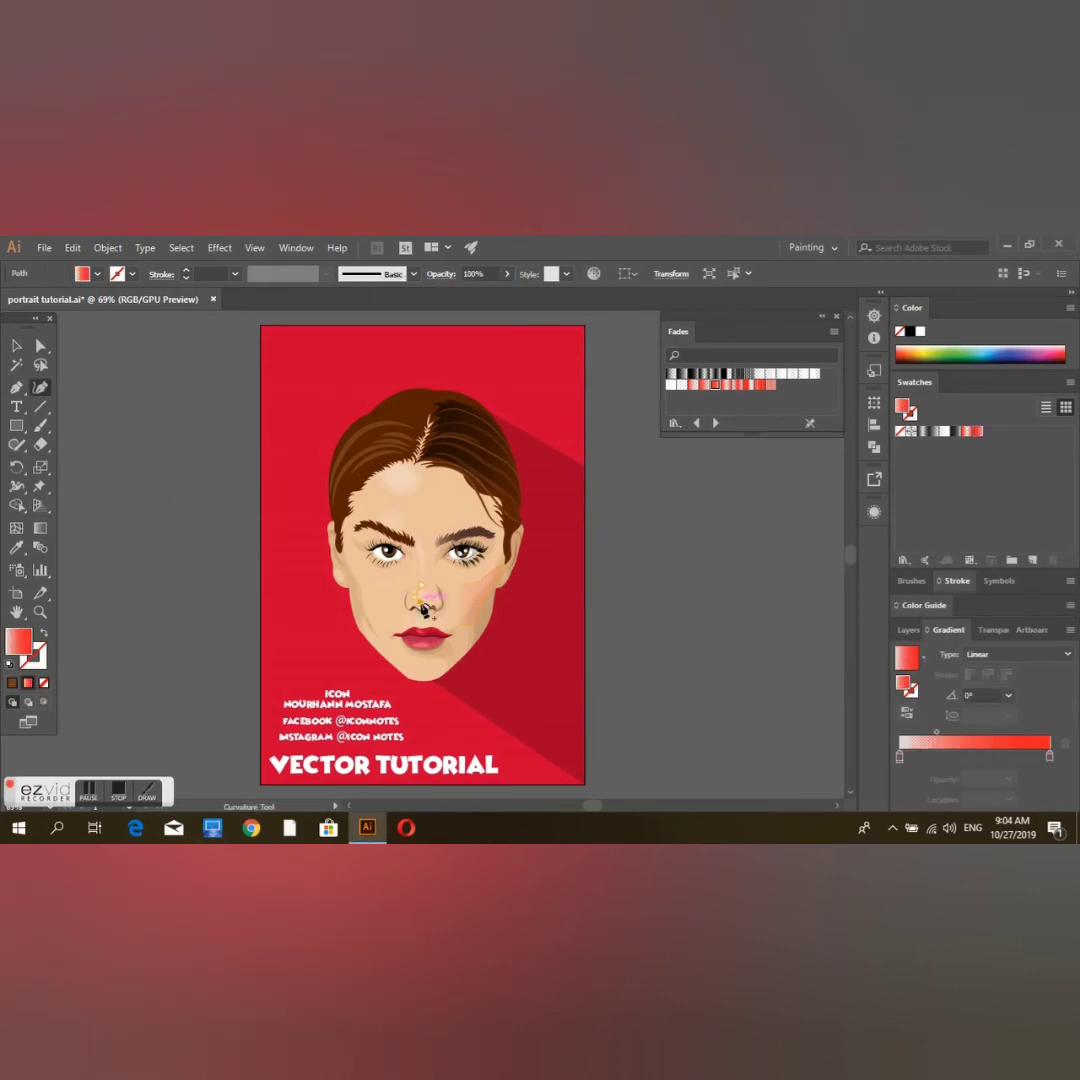
# Step: Add a white highlight shape under the right eye at 32% opacity
pyautogui.click(478, 572)
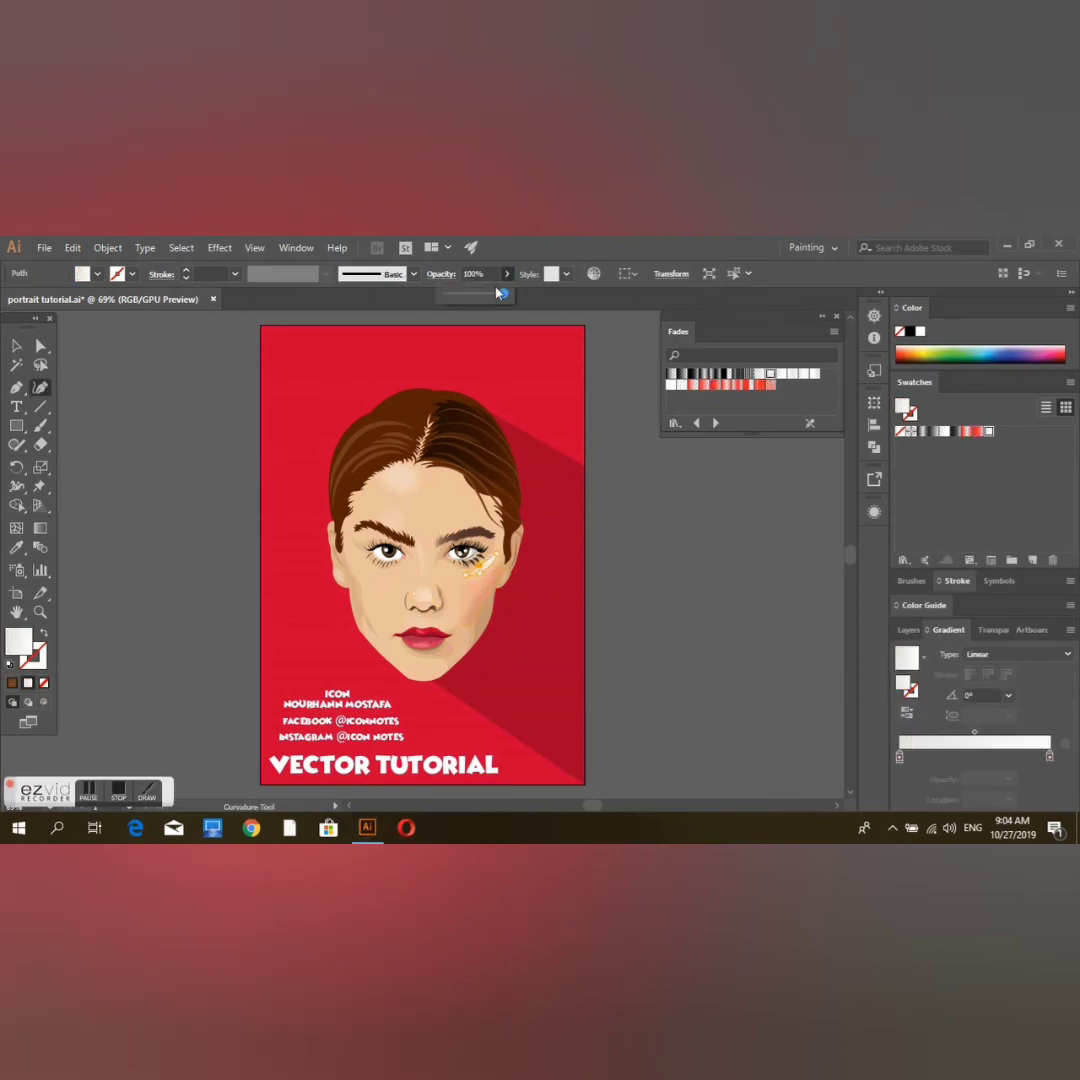
pyautogui.press('v')
pyautogui.hotkey('ctrl', 'shift', 'a')
pyautogui.press('v')
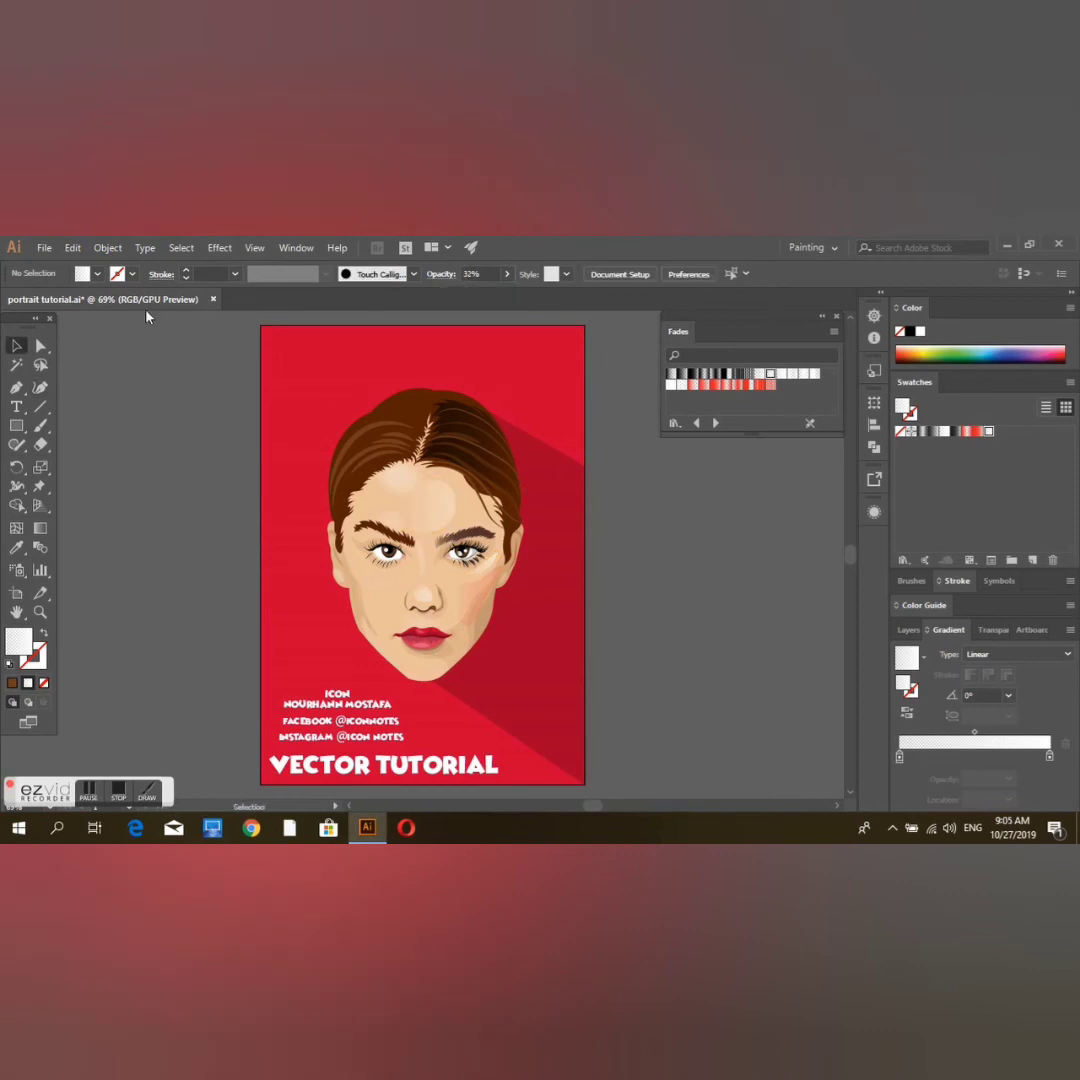
pyautogui.press('v')
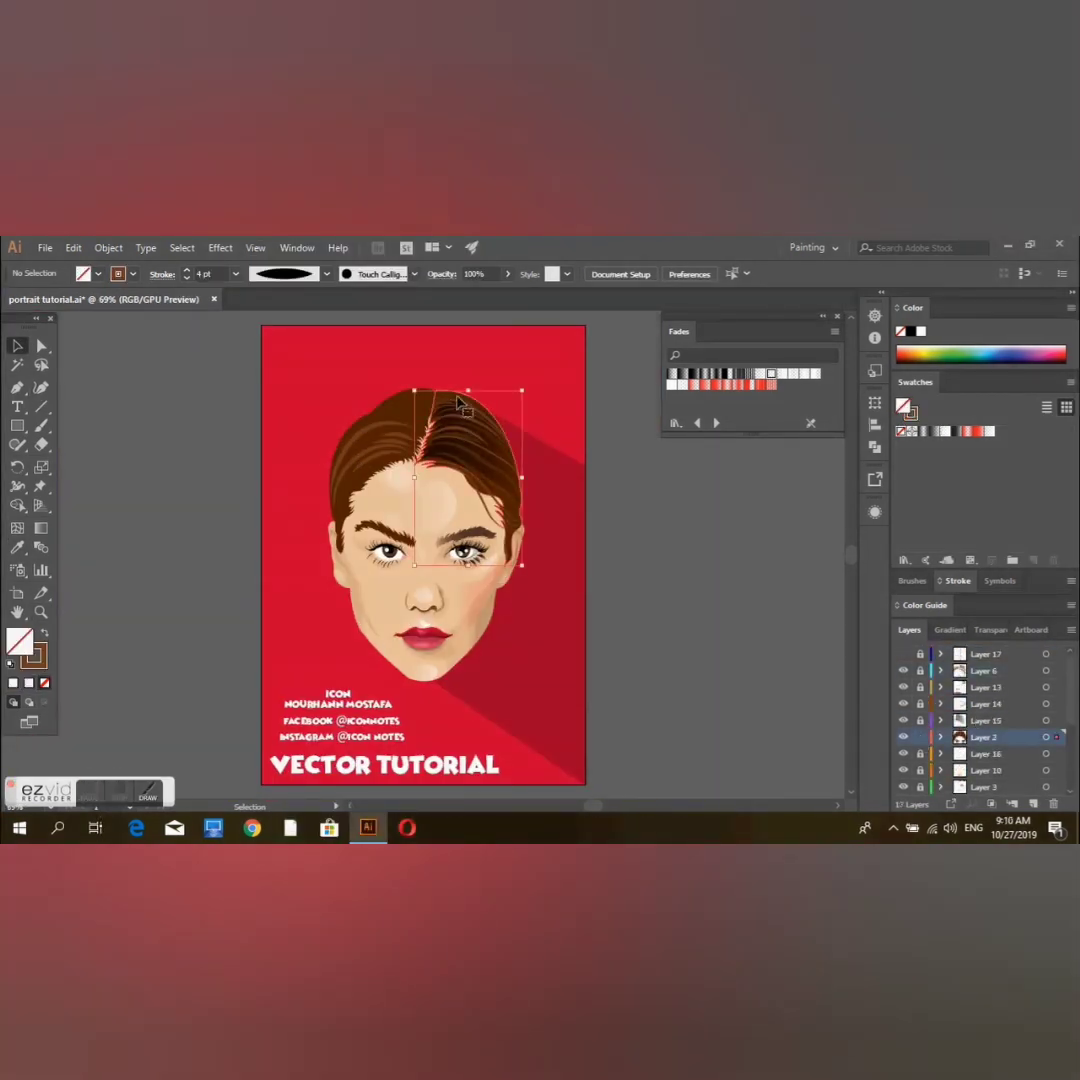
# Step: Recolour the right-side hair with a dark brown gradient using the Skintones swatch library
pyautogui.click(675, 423)
pyautogui.click(734, 673)
pyautogui.click(714, 385)
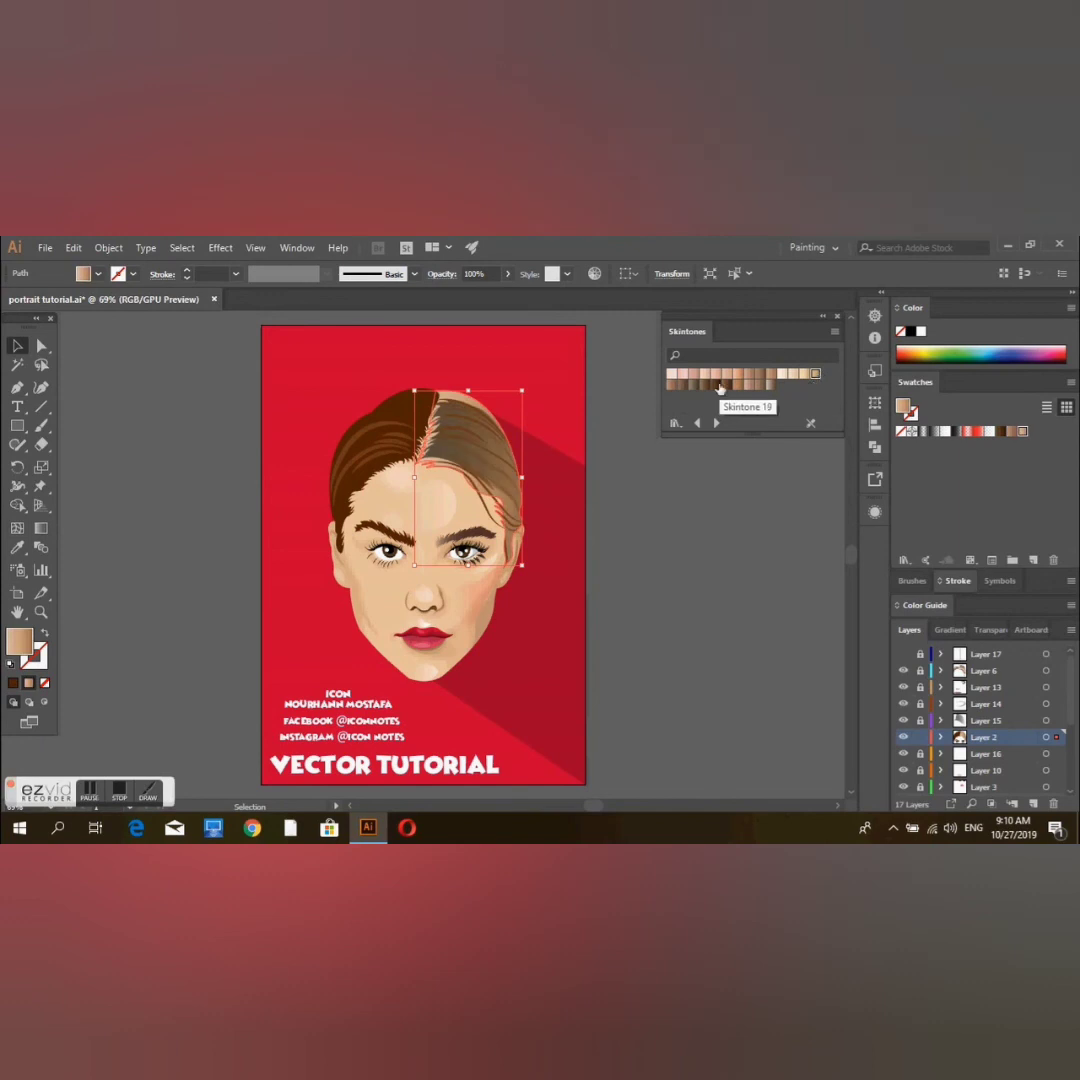
pyautogui.doubleClick(1051, 757)
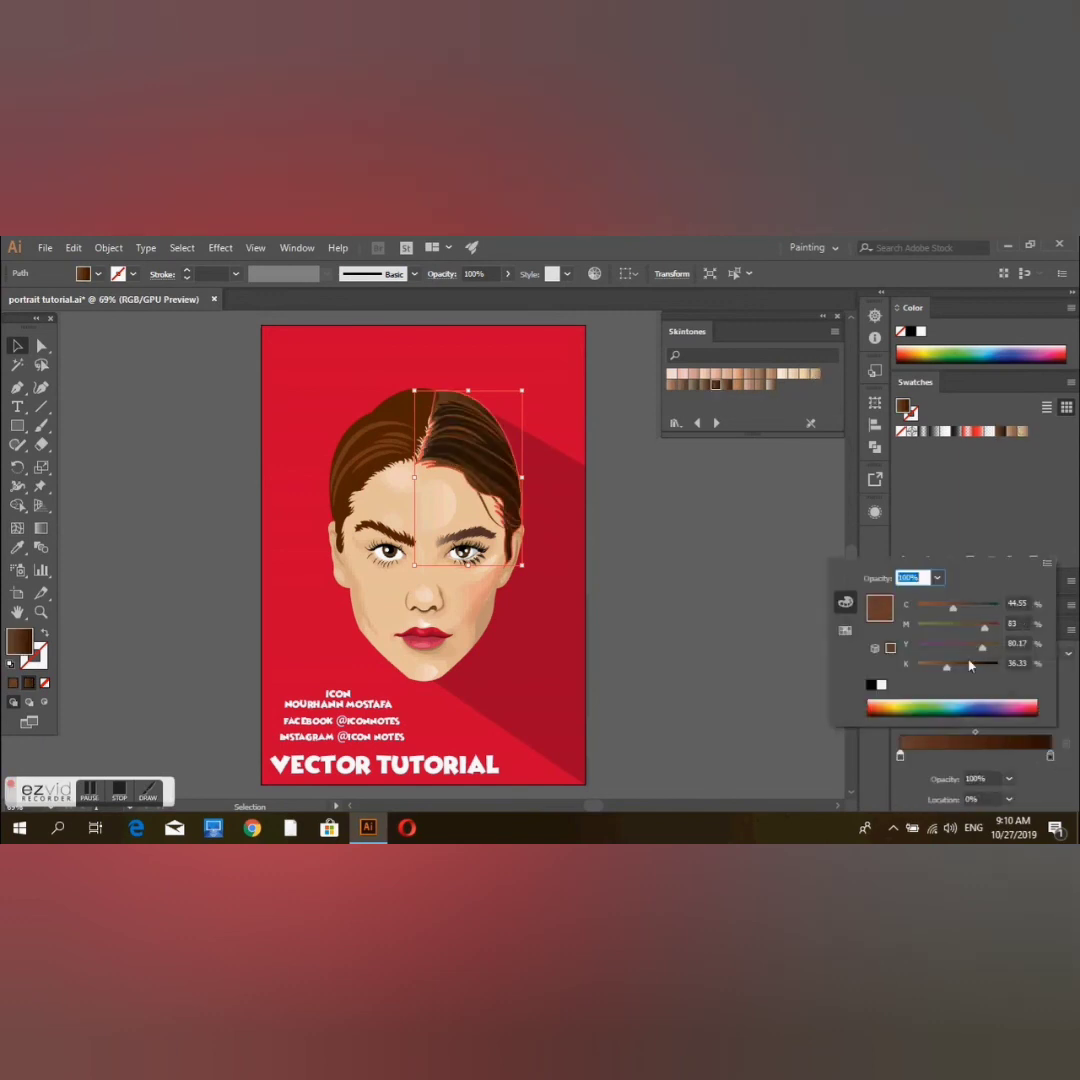
pyautogui.click(1003, 555)
# Step: Deselect the hair strands and zoom in closely on the nose
pyautogui.click(462, 400)
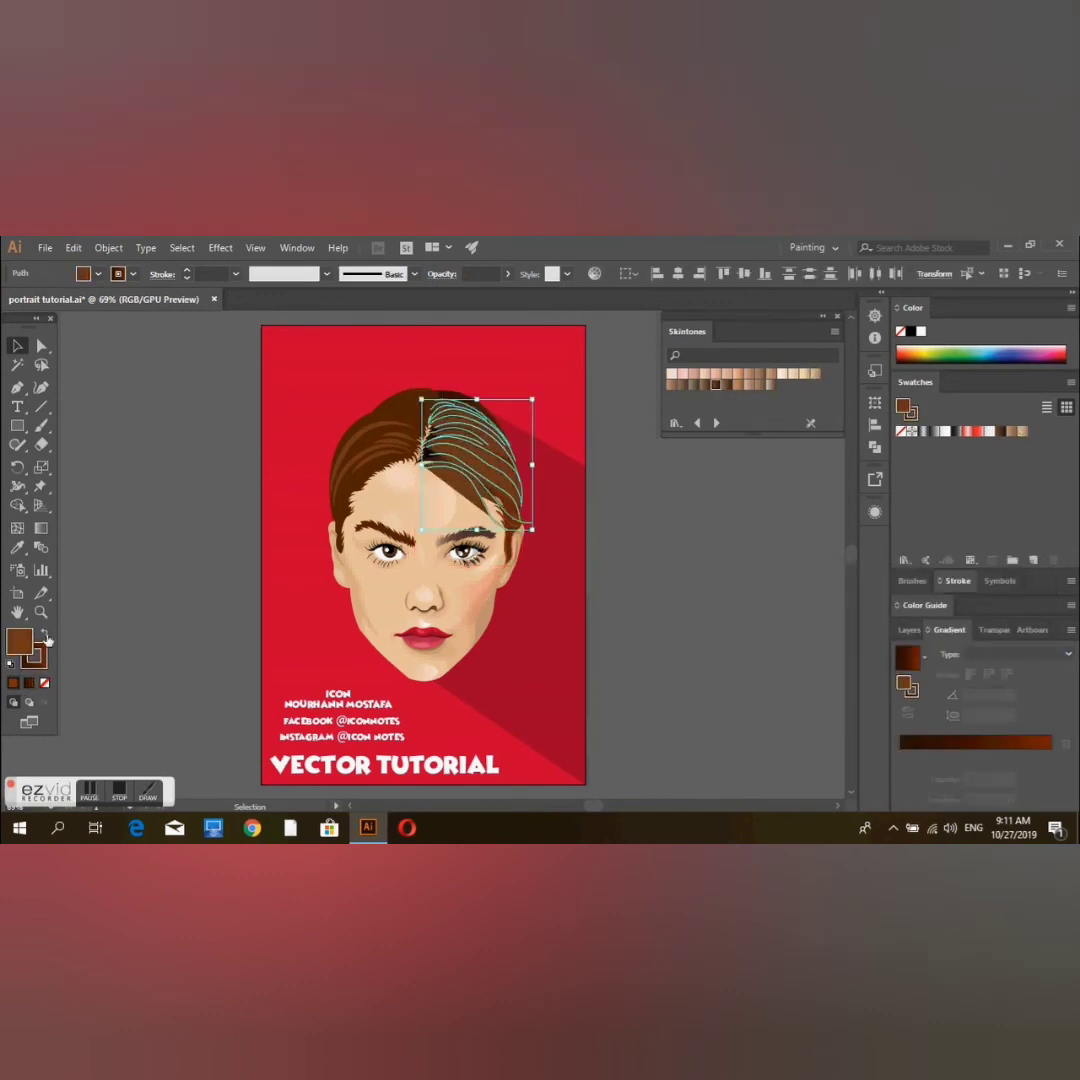
pyautogui.hotkey('ctrl', 'shift', 'a')
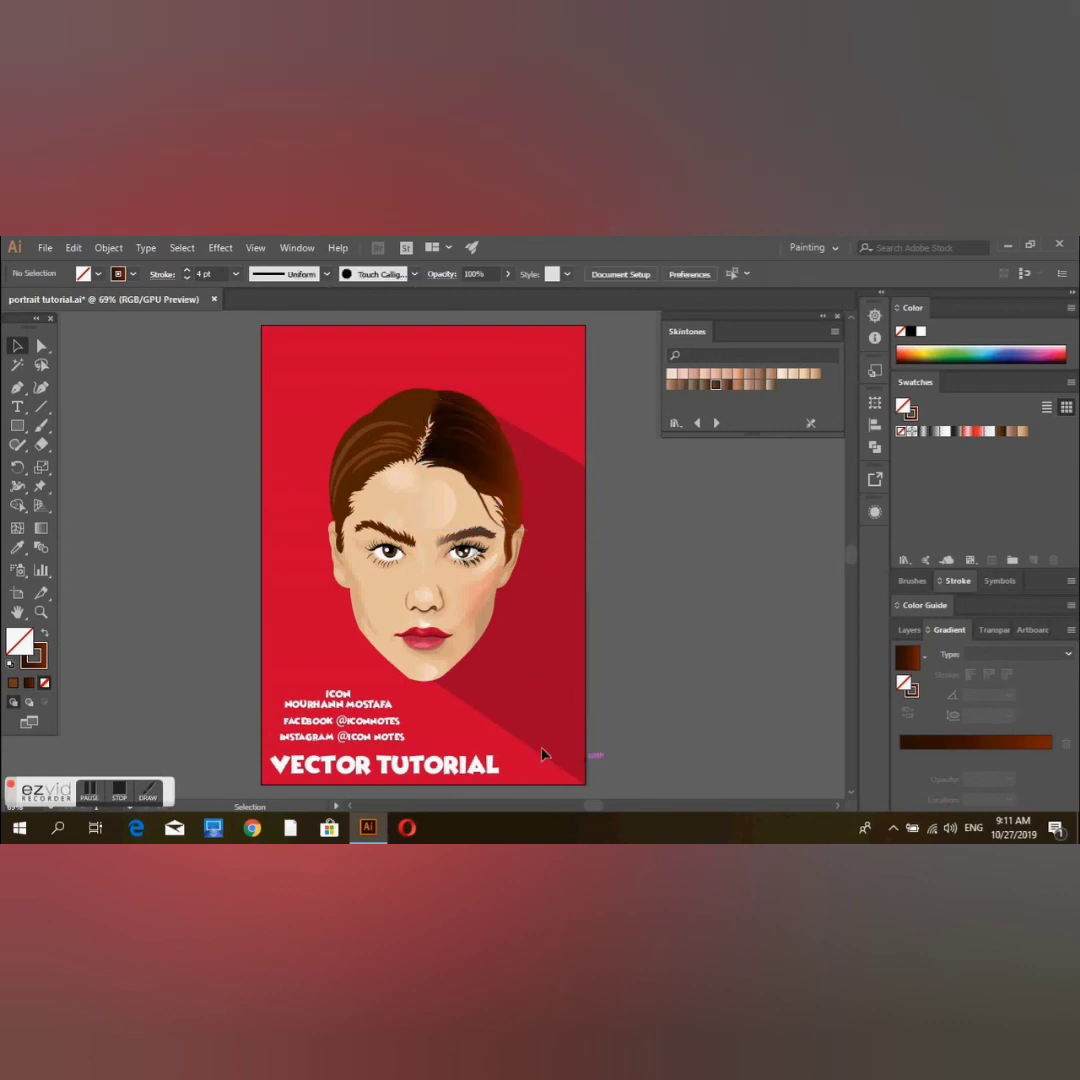
pyautogui.click(909, 630)
pyautogui.scroll(5, 428, 619)
pyautogui.hotkey('shift', '`')
# Step: Draw a closed curved shape over the nostrils and fill it with sampled skin tone
pyautogui.click(329, 522)
pyautogui.click(373, 508)
pyautogui.click(407, 515)
pyautogui.click(456, 512)
pyautogui.click(490, 508)
pyautogui.click(528, 530)
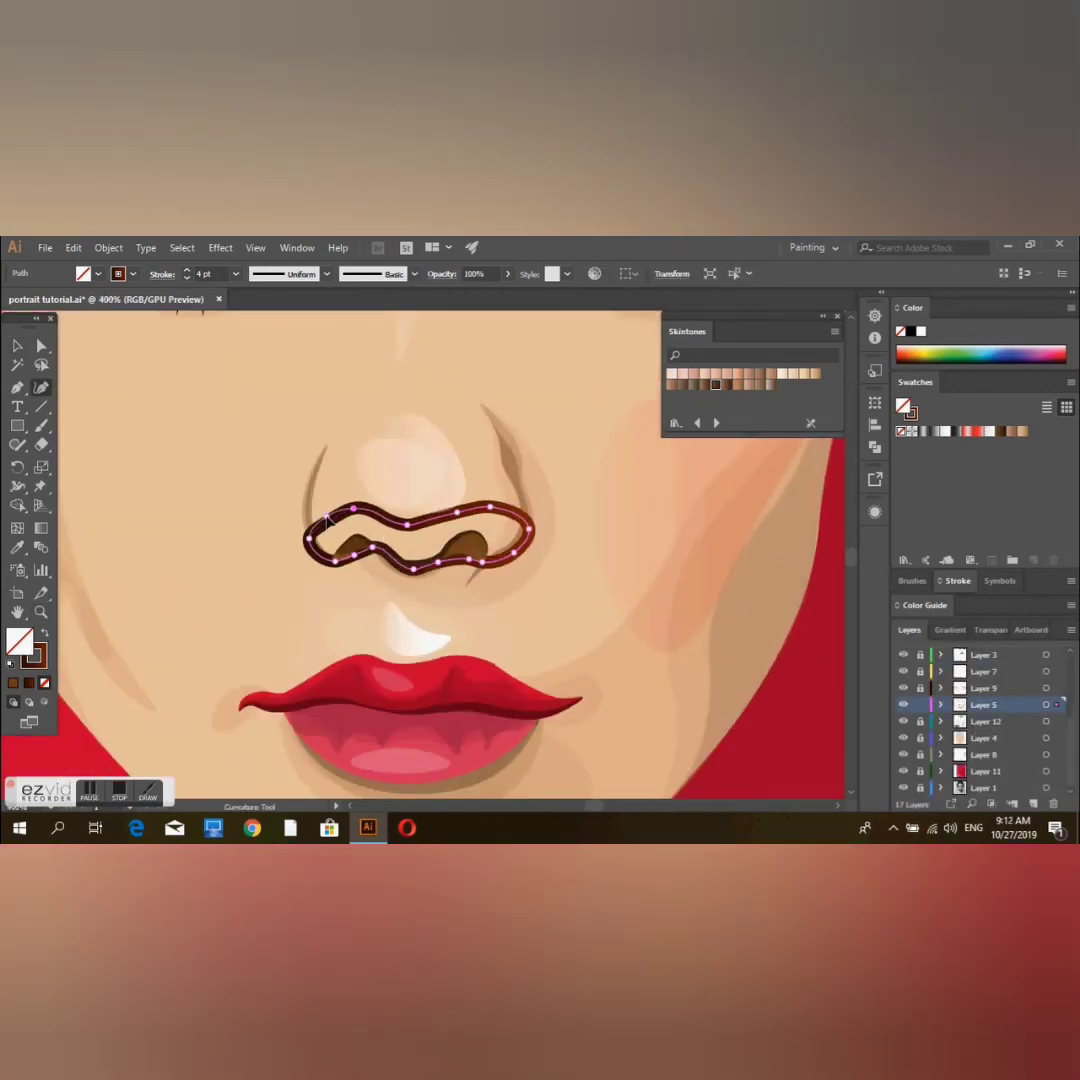
pyautogui.press('i')
pyautogui.click(420, 460)
# Step: Set the lower-lip highlight fill to translucent white at 51% opacity
pyautogui.hotkey('shift', '`')
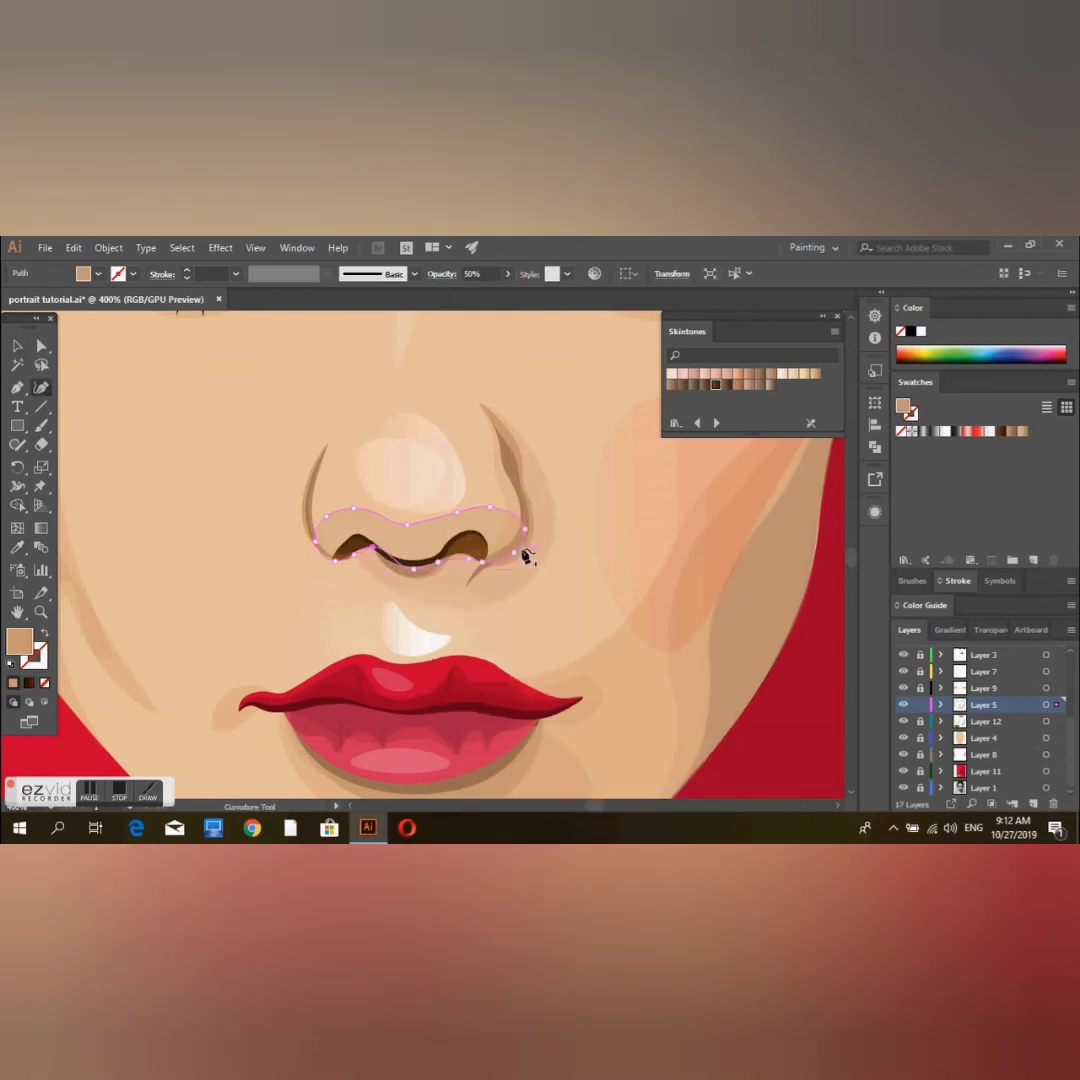
pyautogui.press('v')
pyautogui.click(205, 439)
pyautogui.scroll(-1, 600, 600)
pyautogui.scroll(-3, 1015, 735)
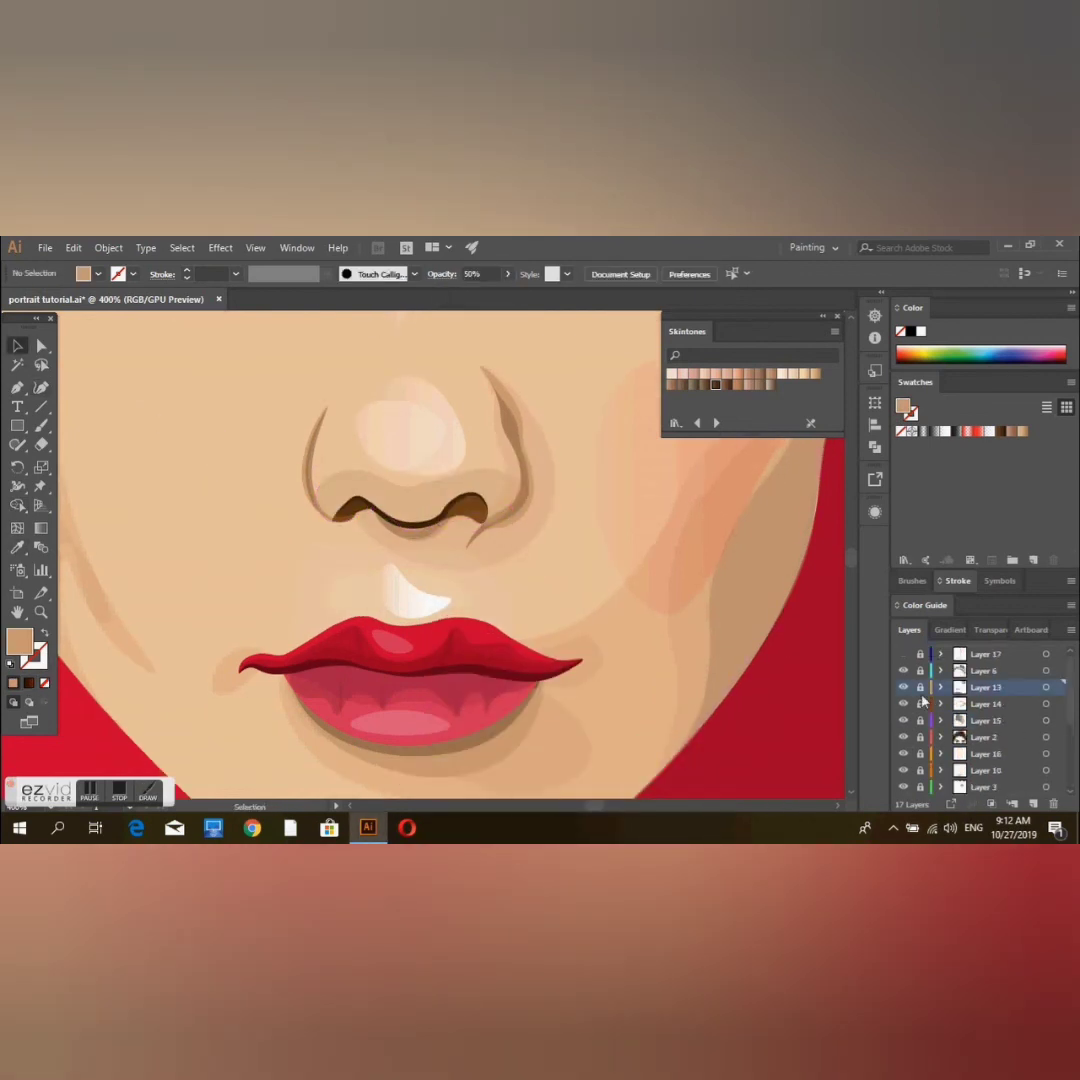
pyautogui.click(463, 740)
pyautogui.press('i')
pyautogui.click(420, 600)
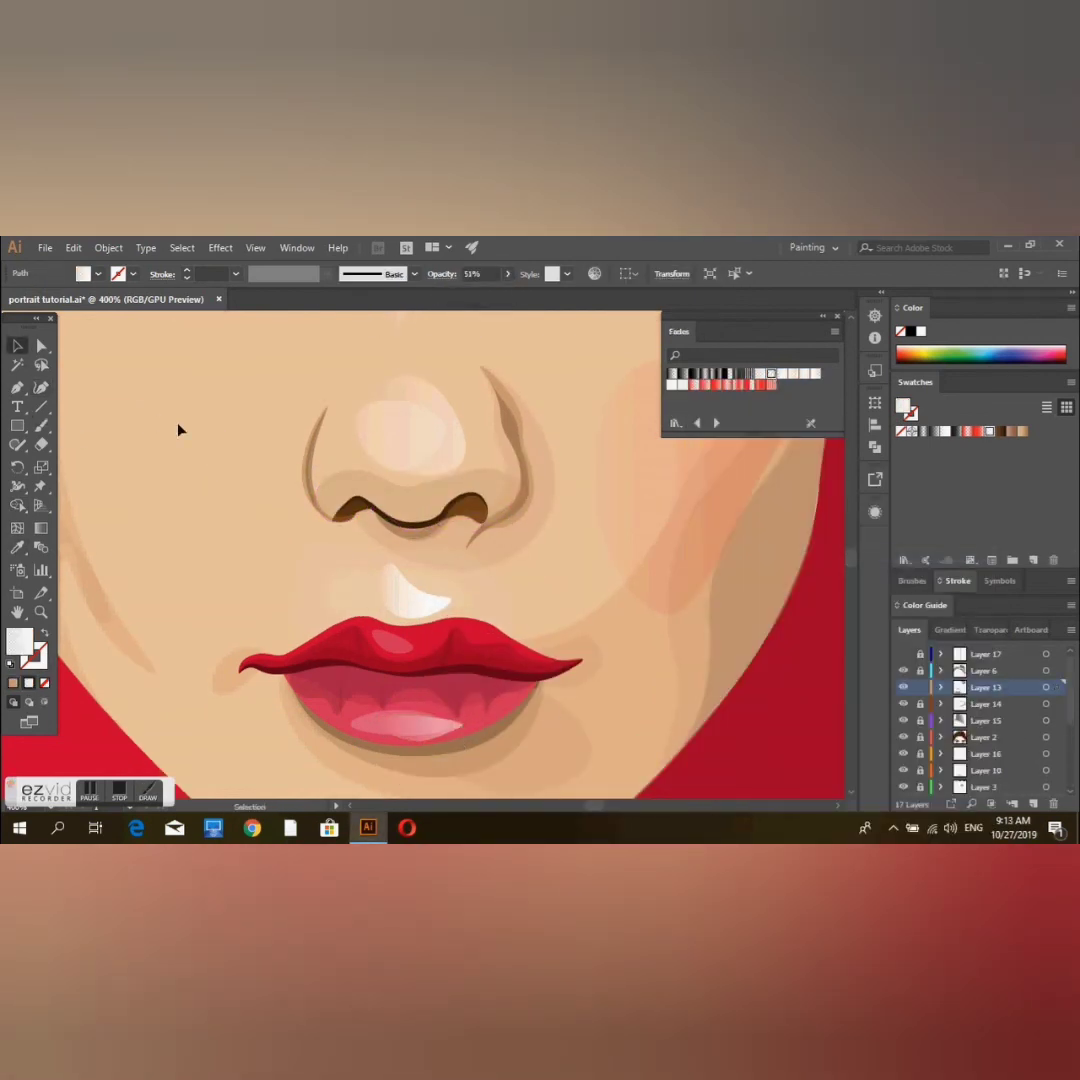
# Step: Fit all artwork in the window to show the full before/after poster
pyautogui.click(255, 247)
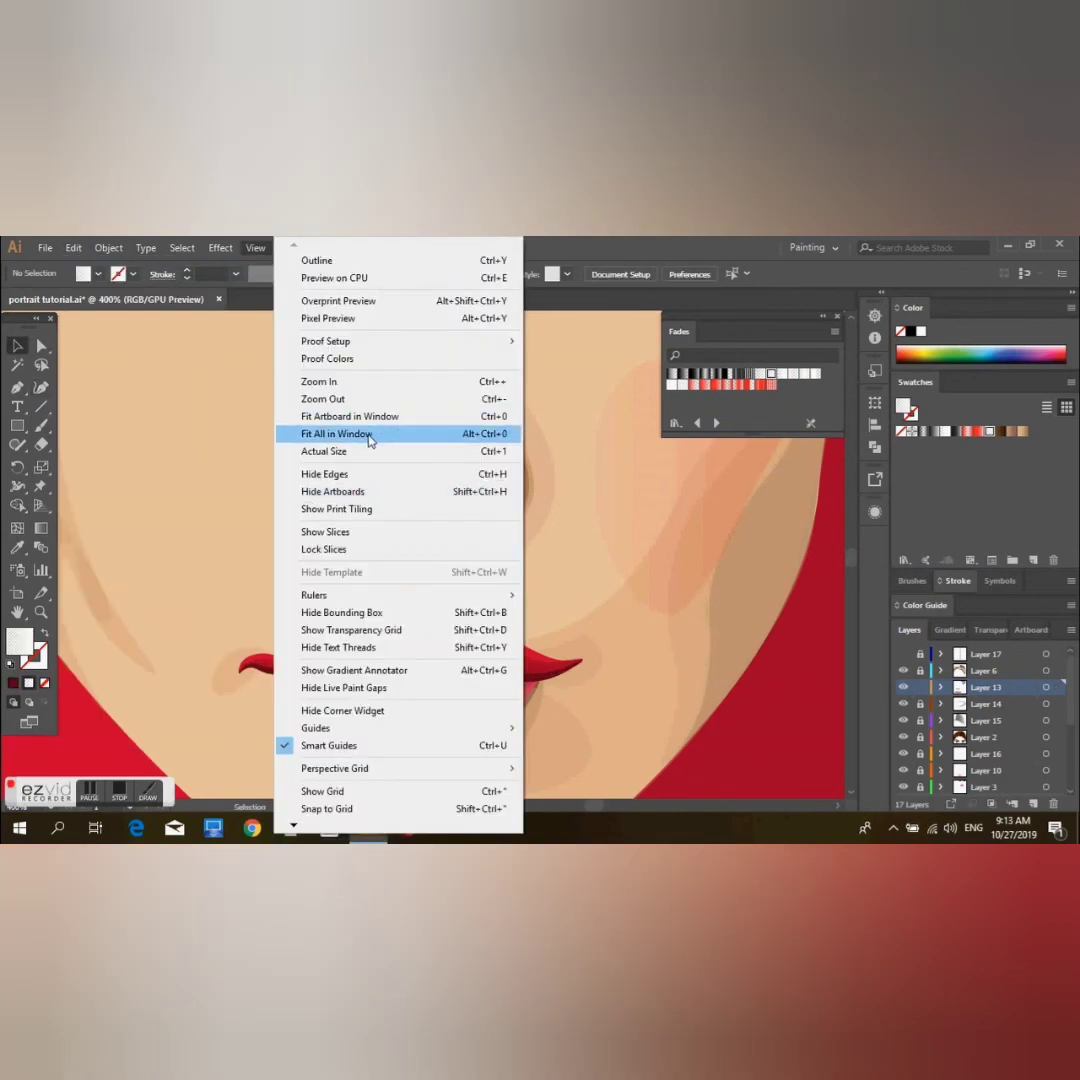
pyautogui.click(369, 441)
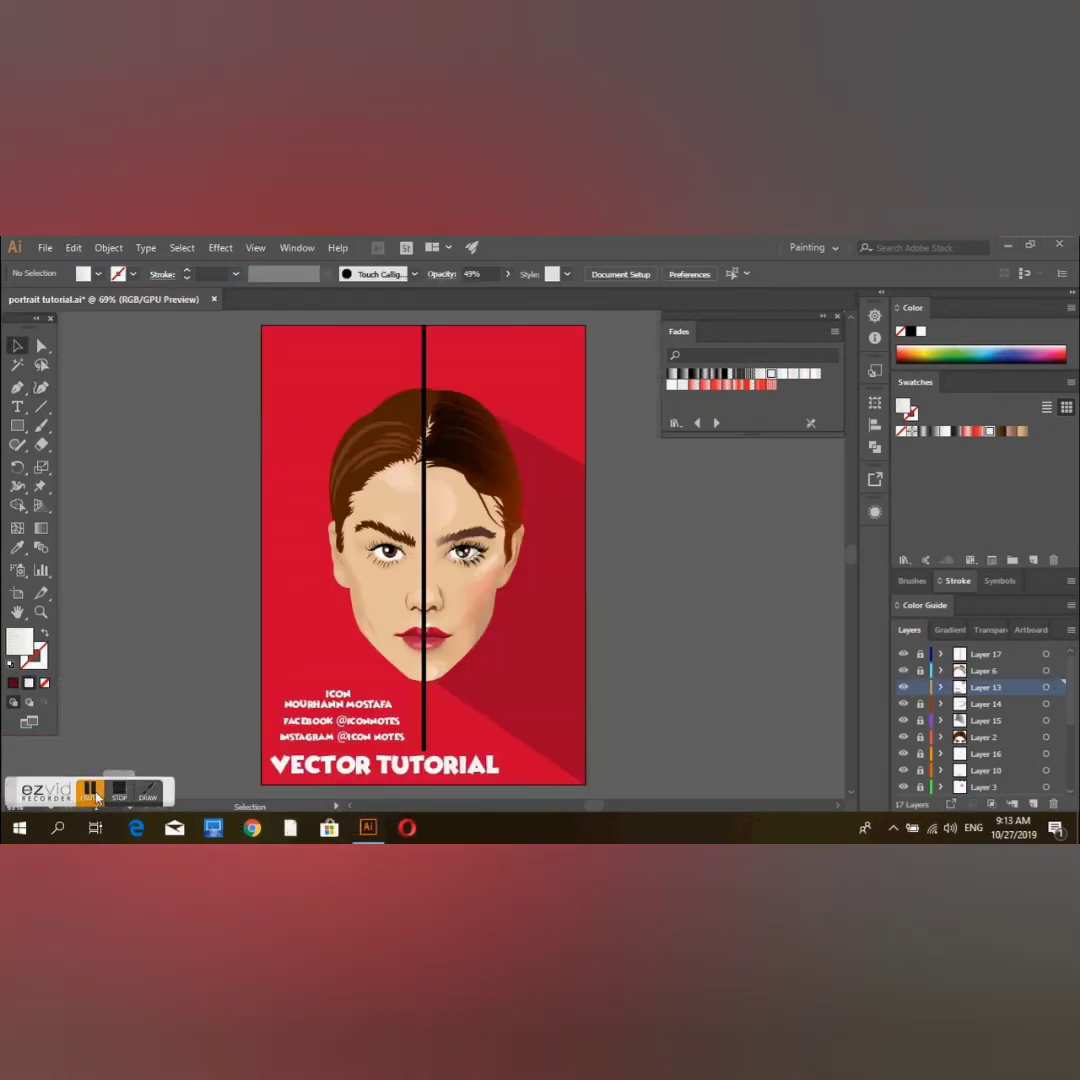